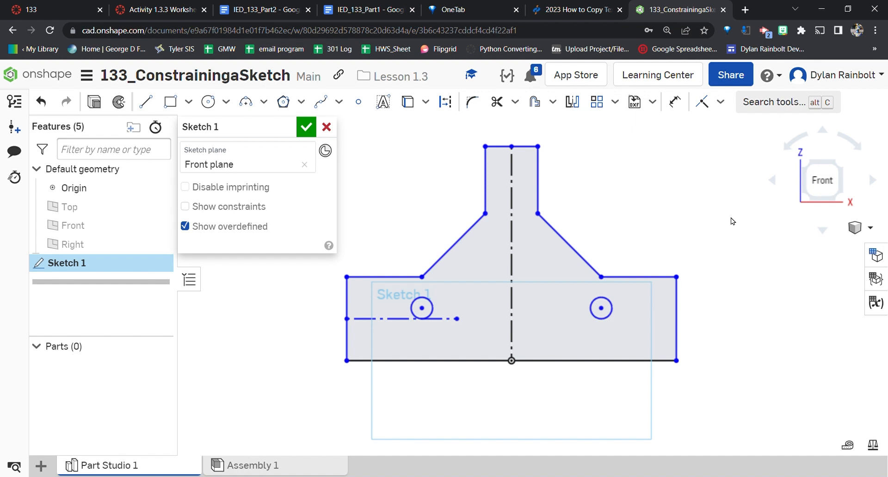
Create a new Part Studio and start a sketch on its Front plane, viewed straight on.
click(41, 466)
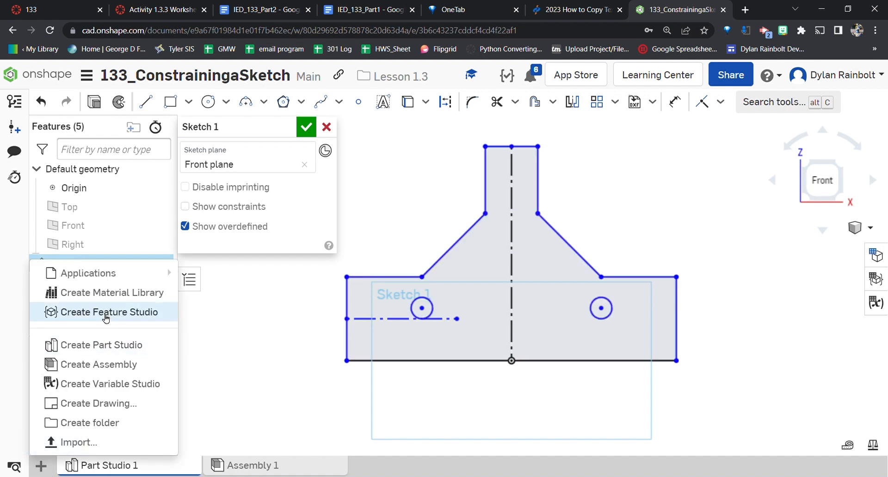
click(103, 351)
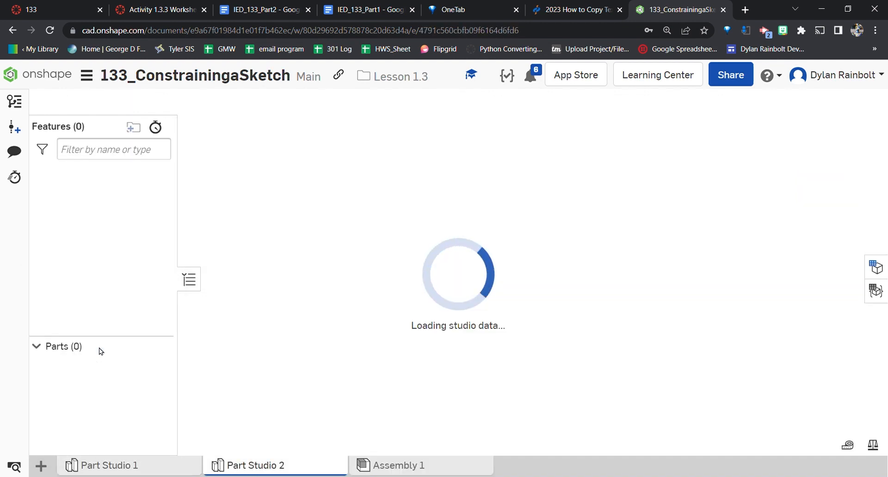
click(480, 239)
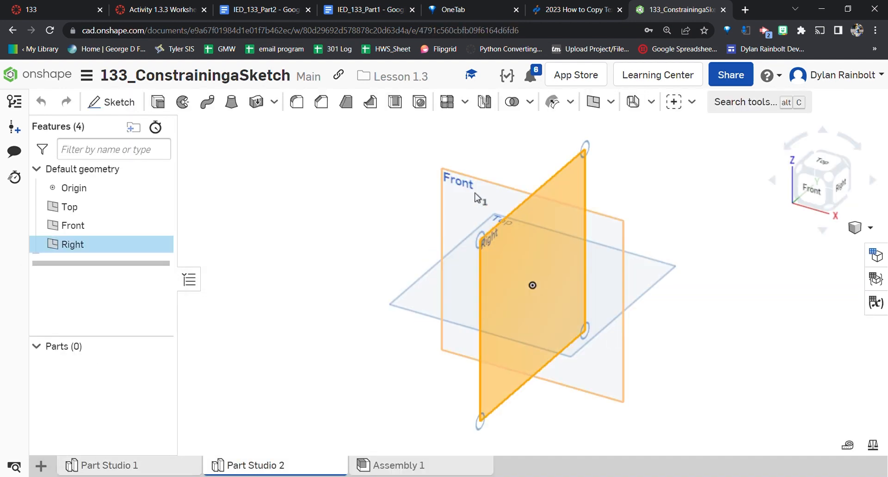
click(476, 195)
click(710, 185)
click(490, 197)
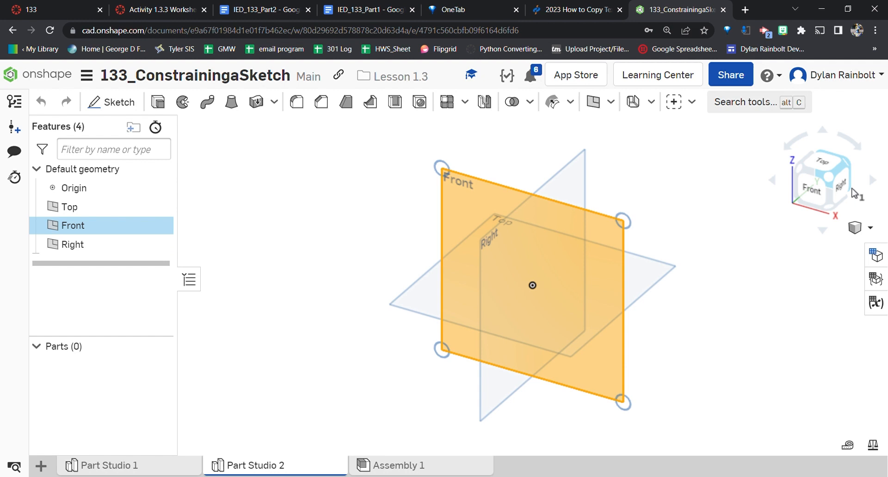
click(818, 194)
click(114, 103)
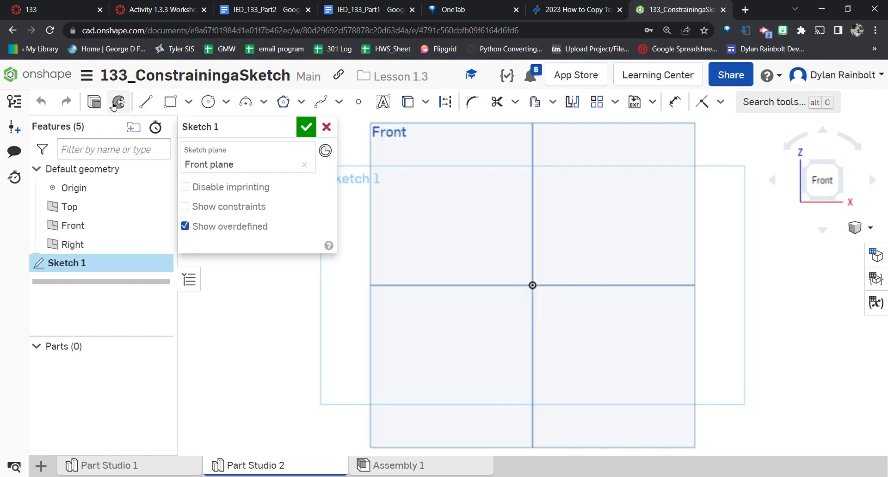
Draw a vertical line about 35 mm upward and a horizontal line about 42 mm to the right, both starting at the origin.
click(532, 285)
click(536, 212)
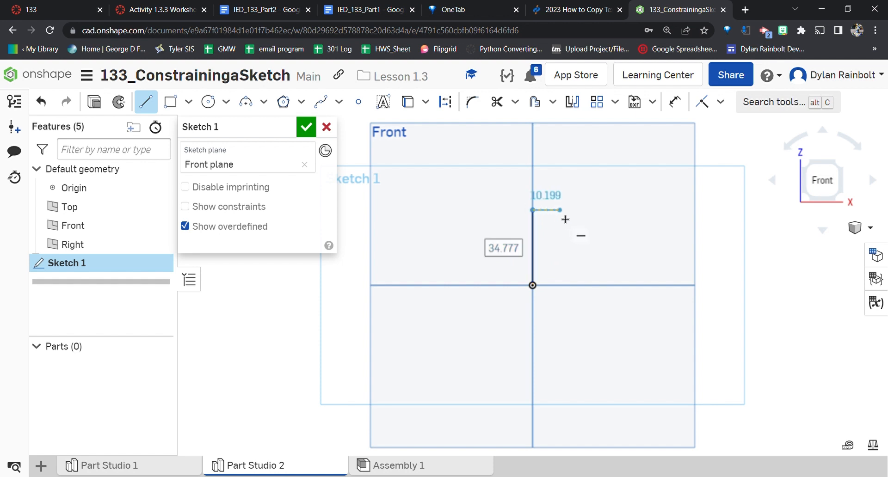
key(Escape)
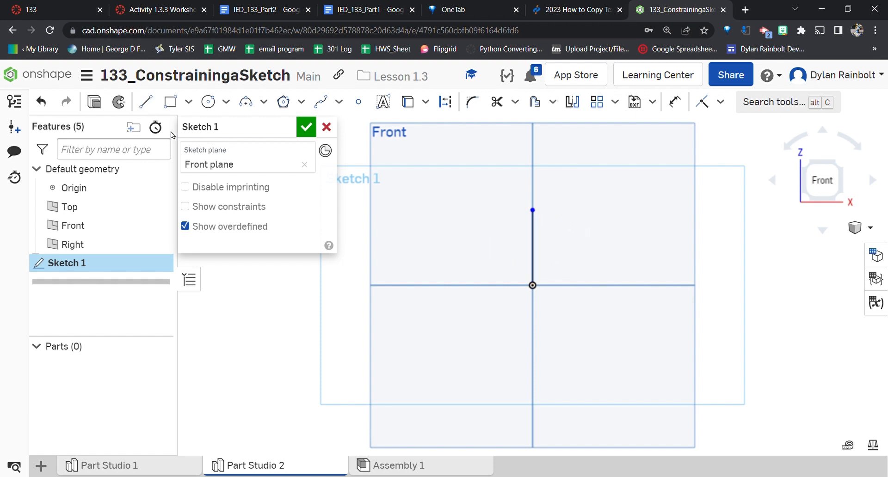
click(146, 102)
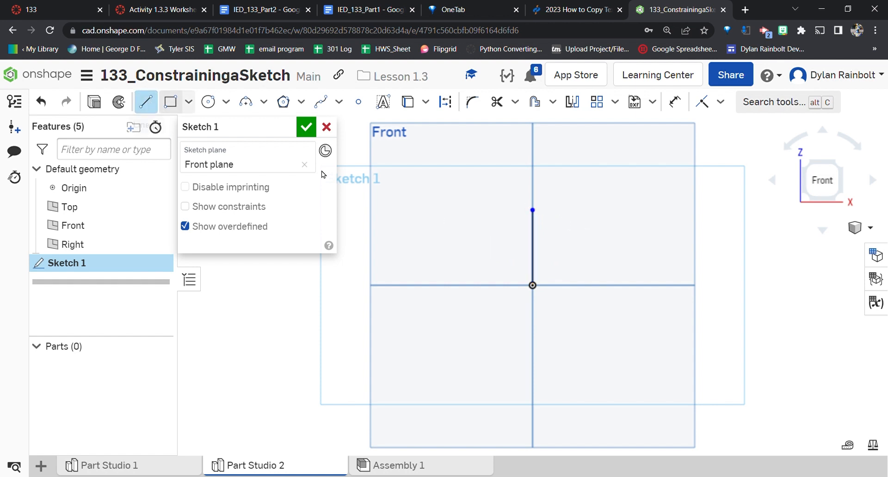
click(532, 286)
click(624, 286)
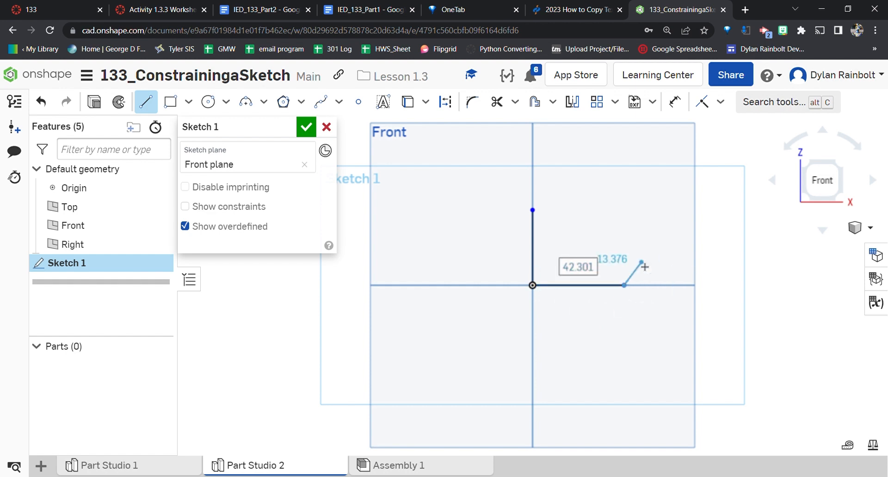
key(Escape)
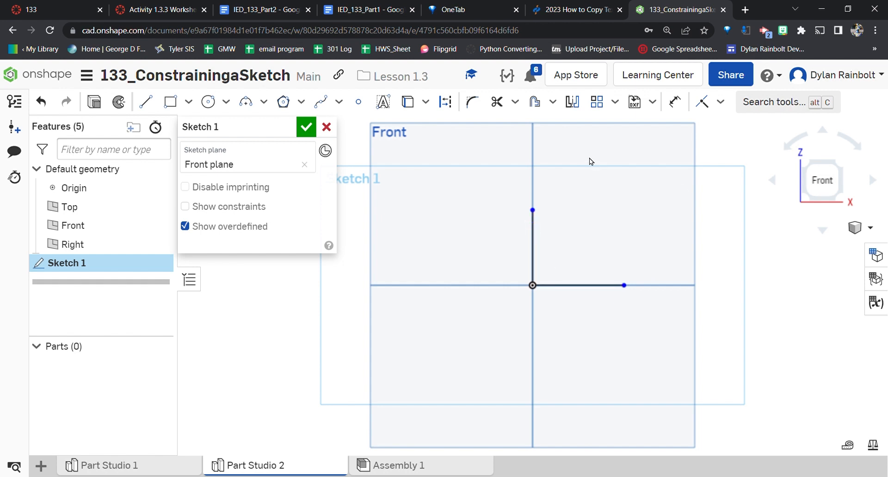
Apply a Perpendicular constraint between the horizontal line and the vertical line at the origin.
click(720, 101)
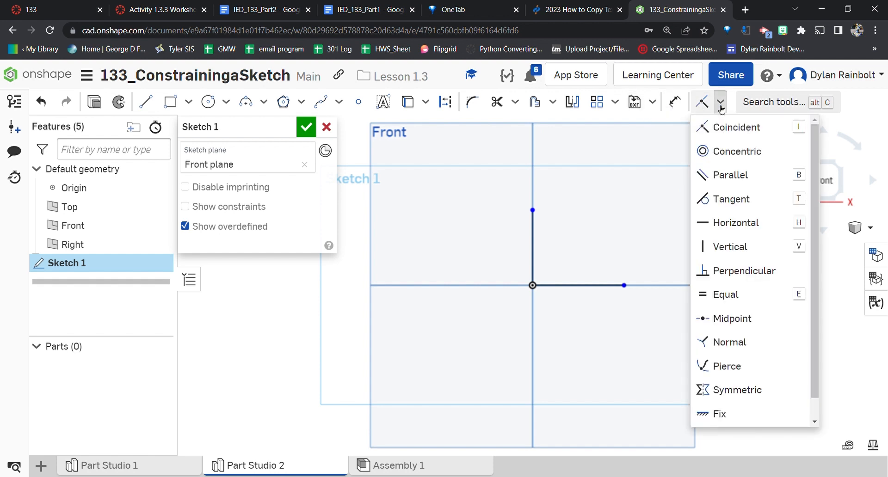
click(757, 272)
click(564, 286)
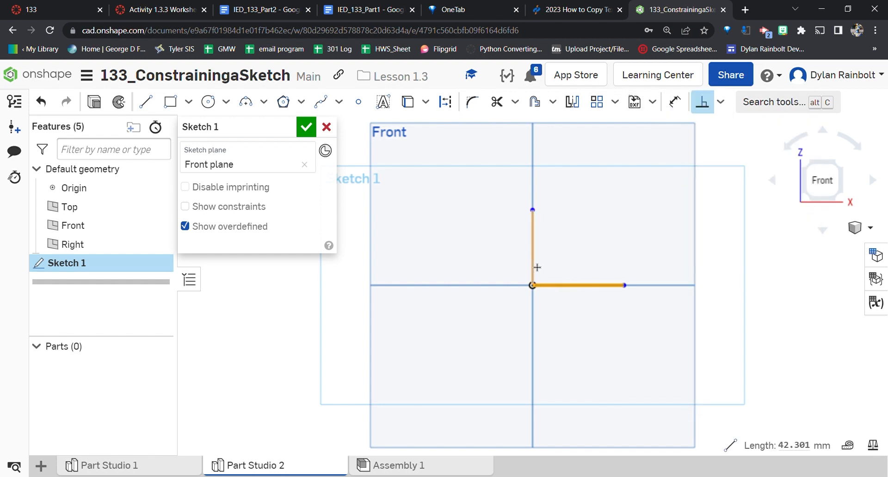
click(533, 266)
key(Escape)
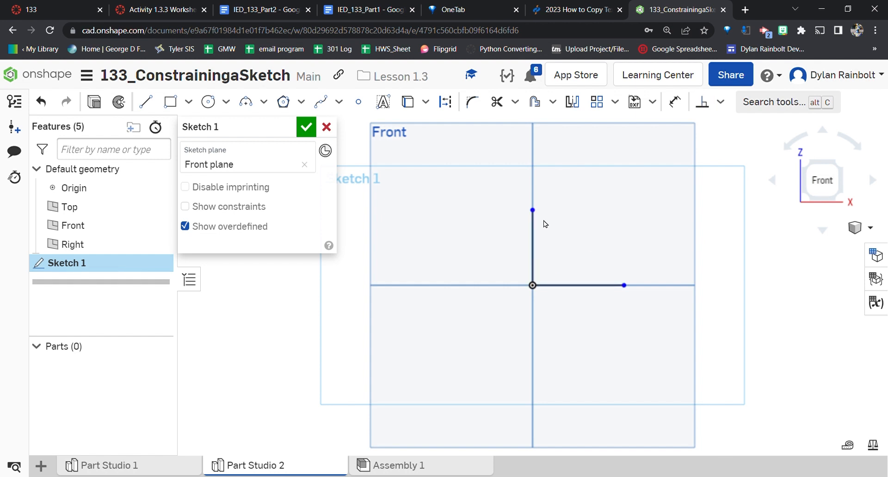
Test the horizontal line's free endpoint and delete the line's horizontal constraint.
drag(624, 285, 619, 247)
click(559, 262)
key(Delete)
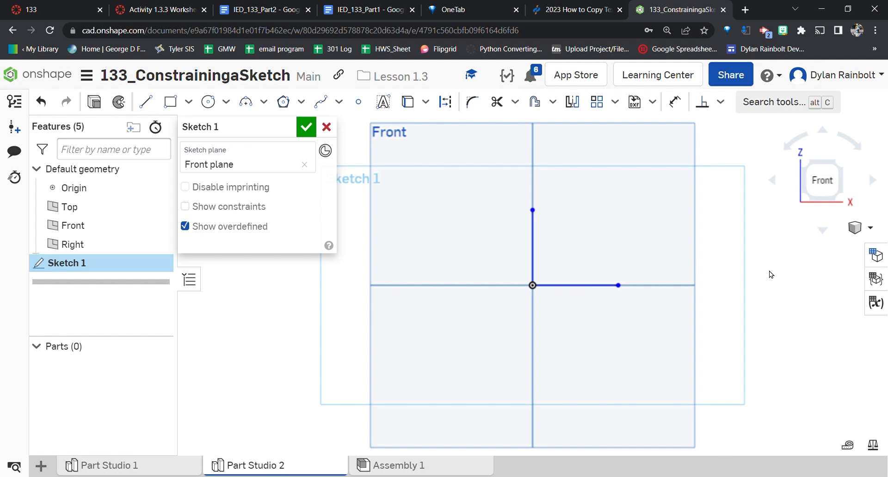
Snap the horizontal line back to horizontal and adjust the lengths of both perpendicular lines by moving their free endpoints.
mouse_move(618, 286)
mouse_down()
mouse_move(625, 263)
mouse_move(546, 251)
mouse_move(579, 258)
mouse_move(565, 324)
mouse_move(547, 340)
mouse_move(509, 343)
mouse_move(495, 323)
mouse_move(493, 277)
mouse_move(508, 260)
mouse_move(557, 256)
mouse_move(580, 272)
mouse_move(578, 286)
mouse_up()
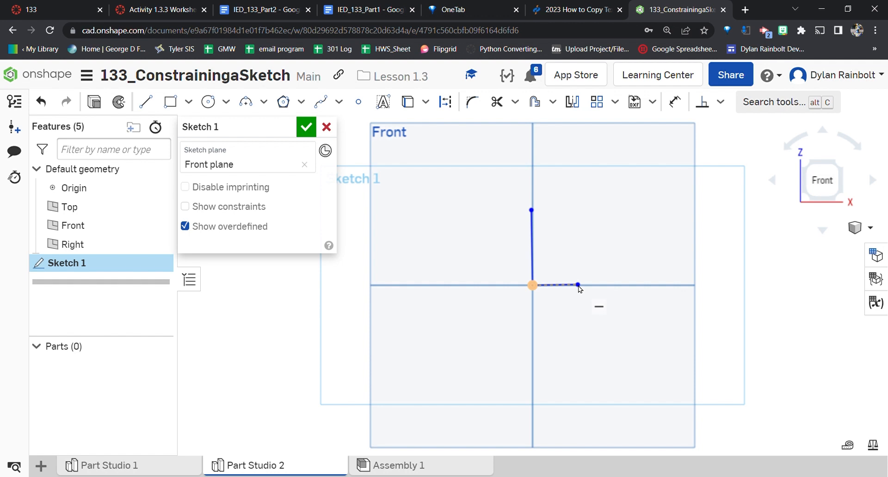
drag(577, 286, 578, 286)
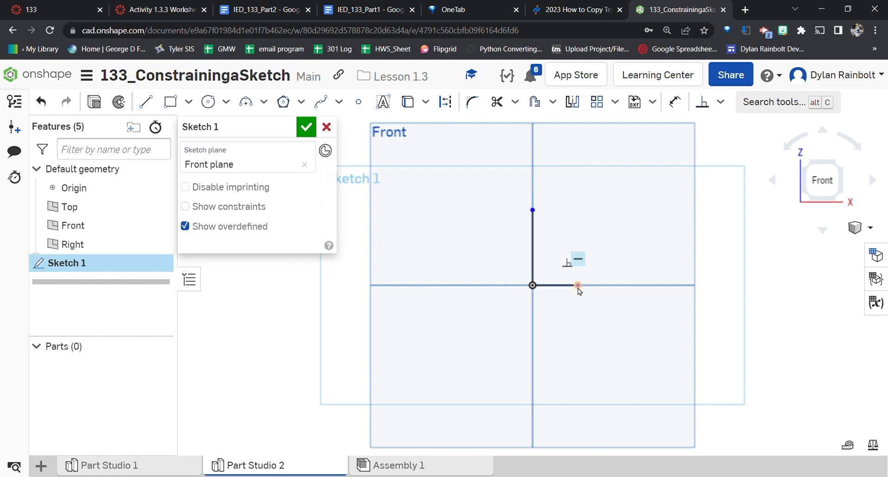
drag(578, 286, 619, 286)
drag(532, 211, 533, 196)
Draw a slanted line about 46 mm long that crosses the vertical line from upper left to lower right.
click(155, 108)
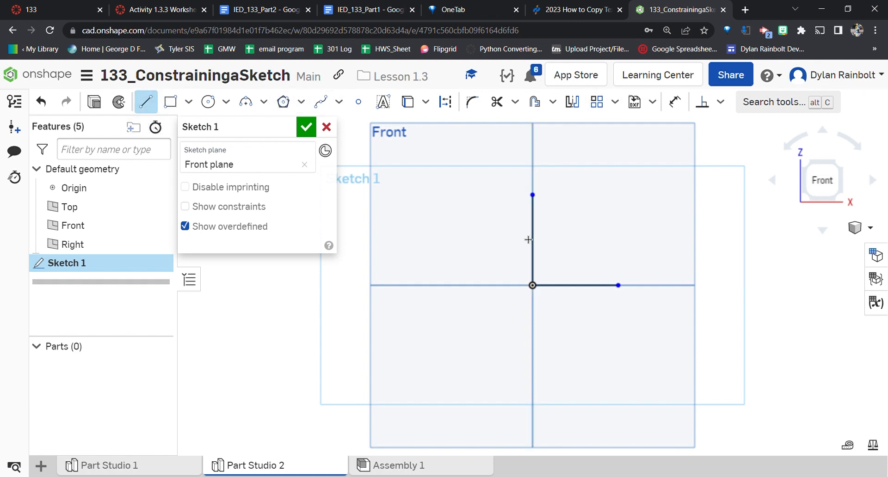
click(485, 197)
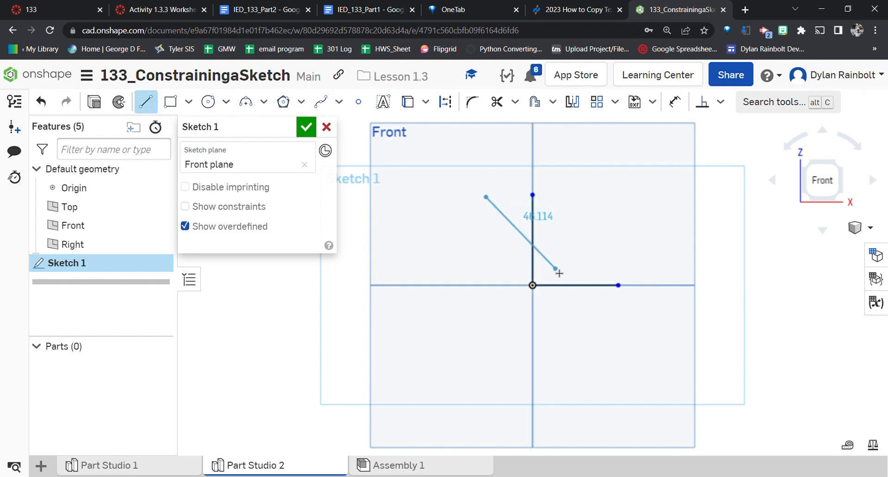
click(556, 269)
key(Escape)
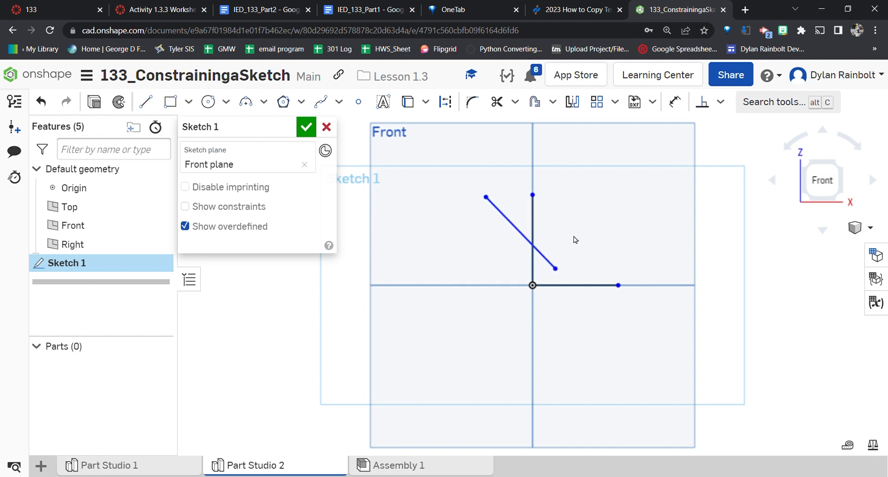
Dimension the angle between the slanted line and the vertical line as 30 degrees, and move the slanted line's upper endpoint slightly downward.
key(d)
click(517, 235)
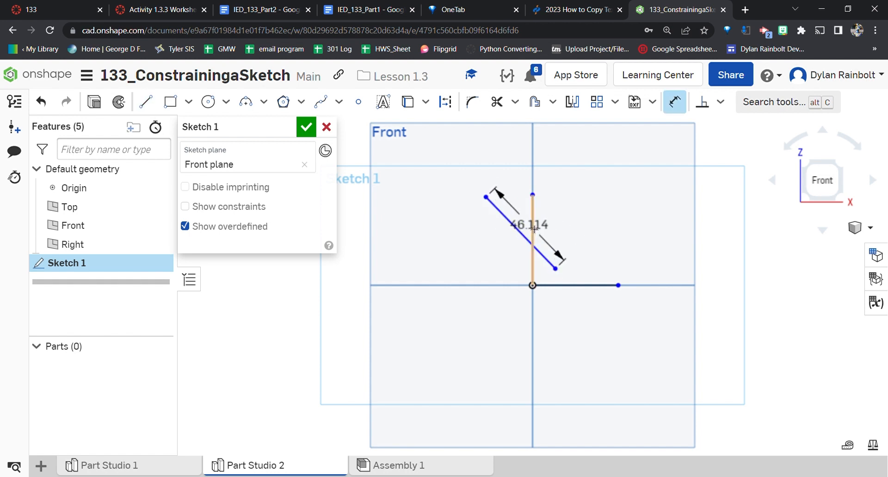
click(531, 226)
click(520, 200)
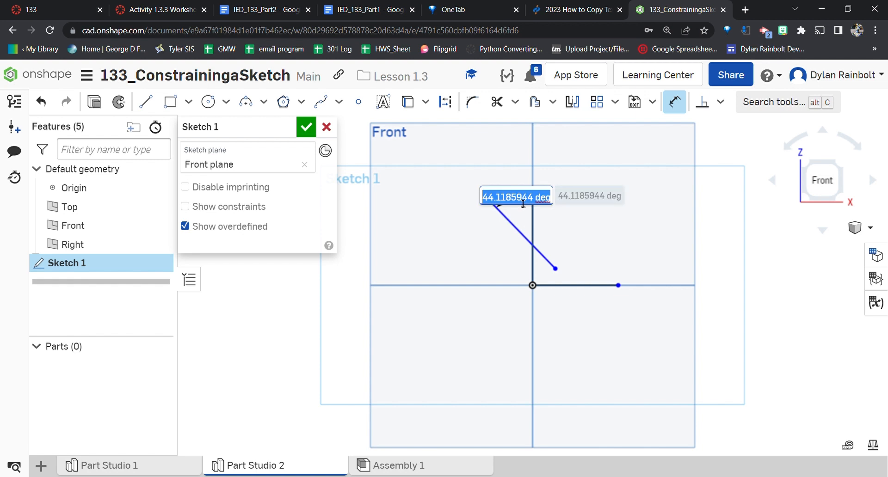
text(30)
key(Return)
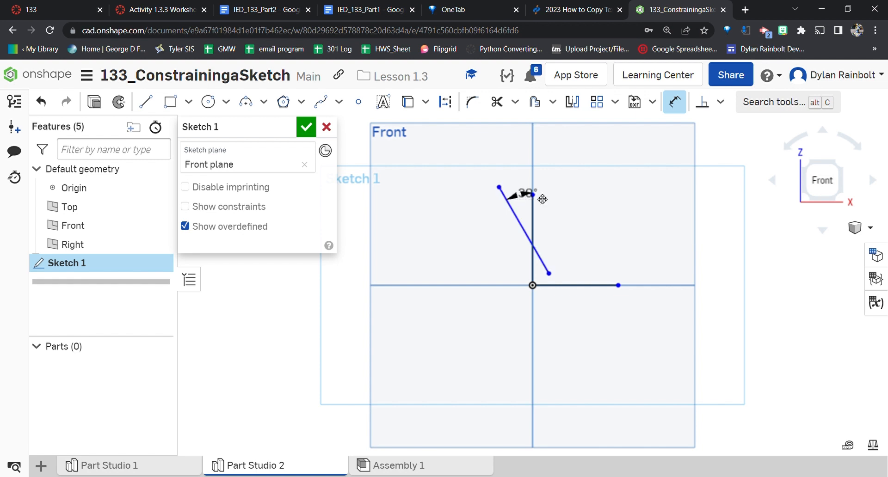
key(Escape)
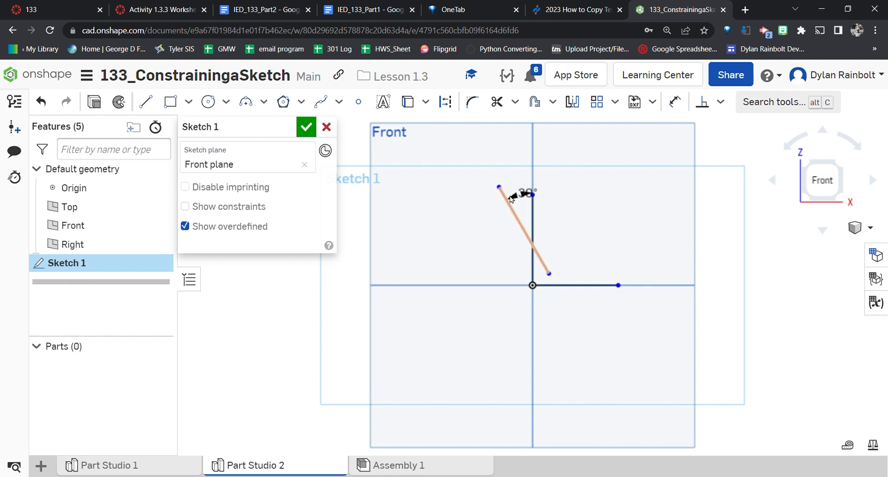
mouse_move(498, 189)
mouse_down()
mouse_move(474, 214)
mouse_move(519, 191)
mouse_move(464, 236)
mouse_move(525, 195)
mouse_move(468, 233)
mouse_move(517, 200)
mouse_move(505, 208)
mouse_up()
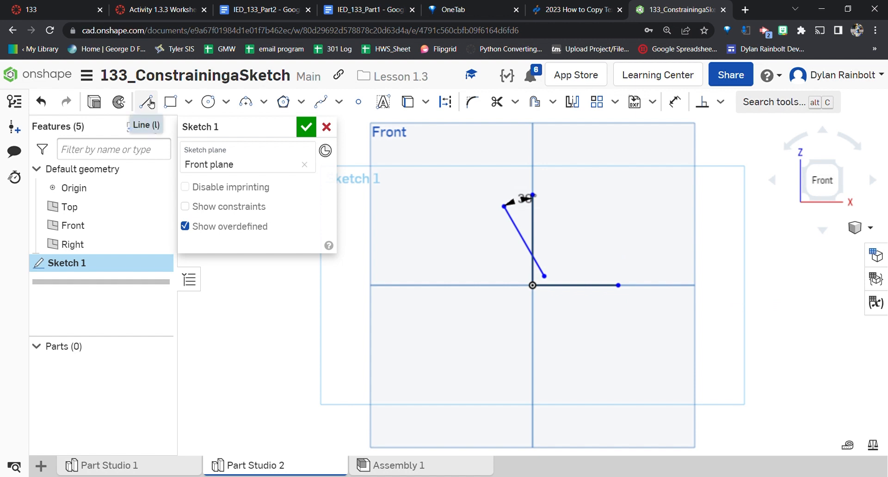
Draw a V of two connected lines to the left of the slanted line, with its left leg about 21 mm long.
click(151, 104)
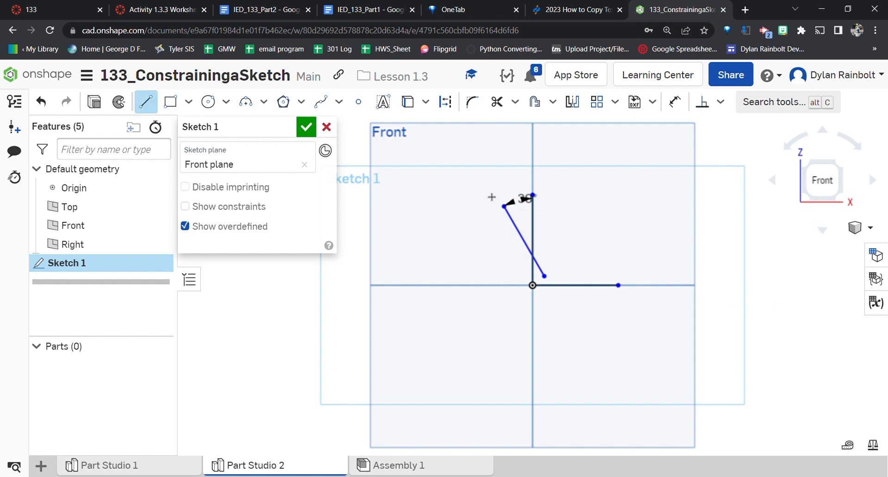
click(405, 208)
click(439, 239)
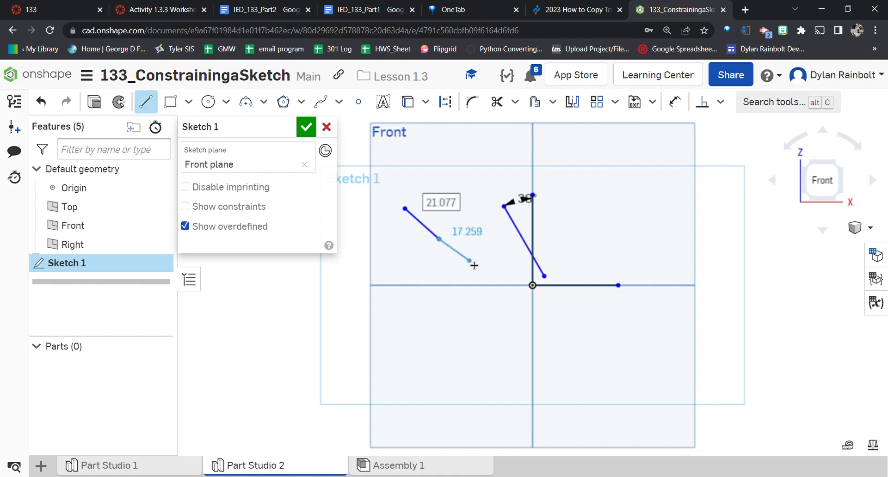
key(Escape)
key(l)
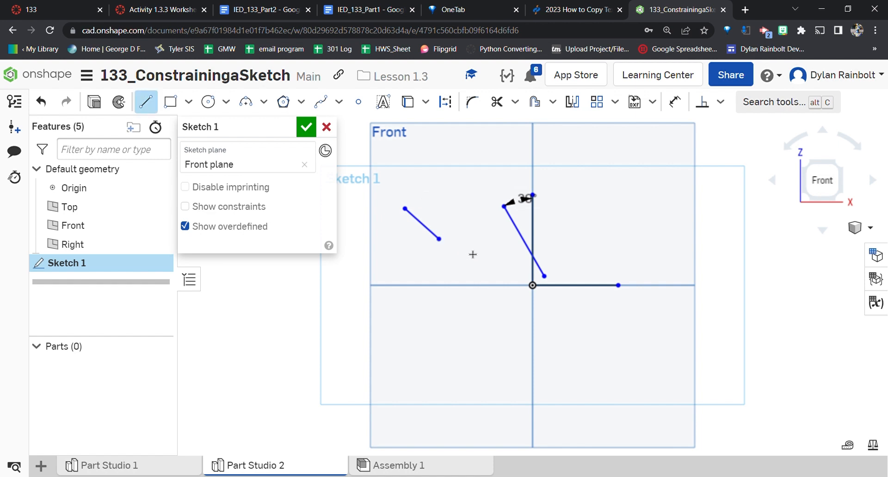
click(466, 196)
click(439, 239)
key(Escape)
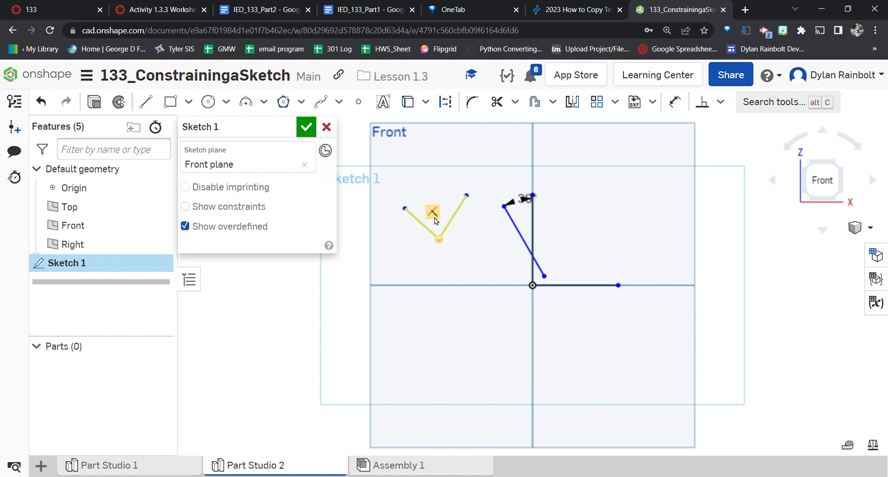
Reshape the V by shifting its shared vertex slightly and moving the right leg's free endpoint below the vertex.
click(724, 100)
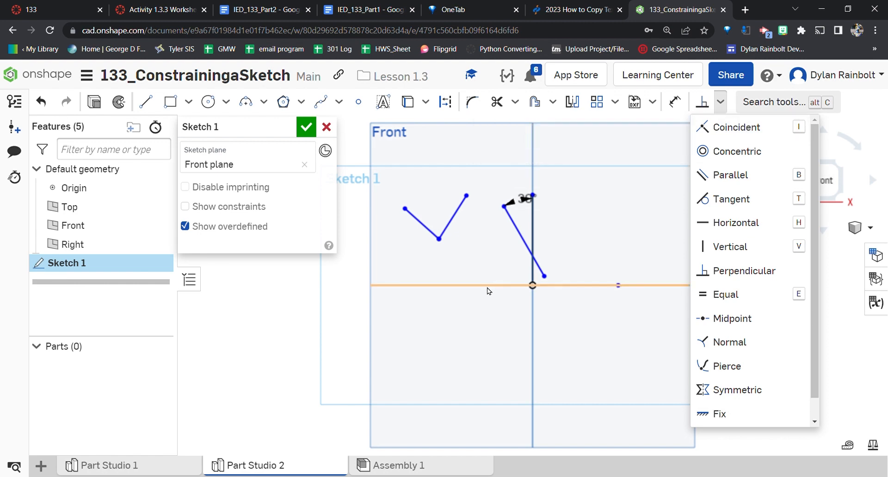
drag(454, 224, 434, 240)
drag(463, 194, 426, 275)
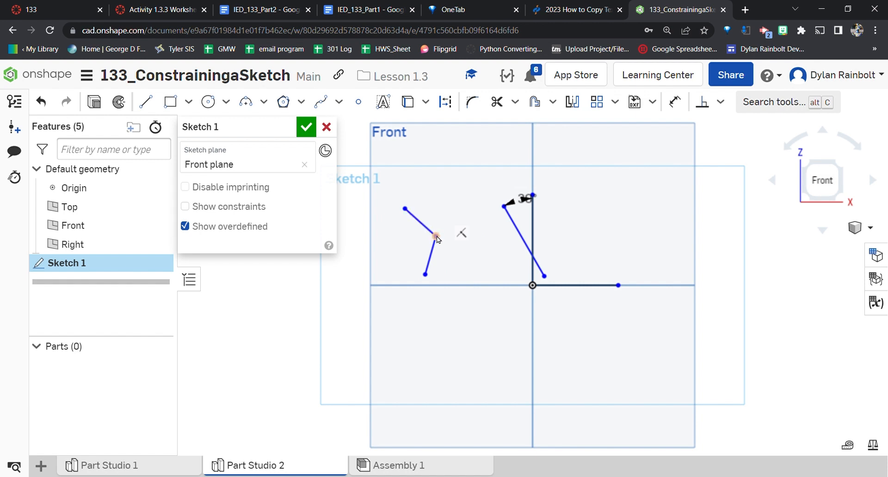
Accept the sketch, reopen it for editing and select the constraint at the origin.
click(308, 129)
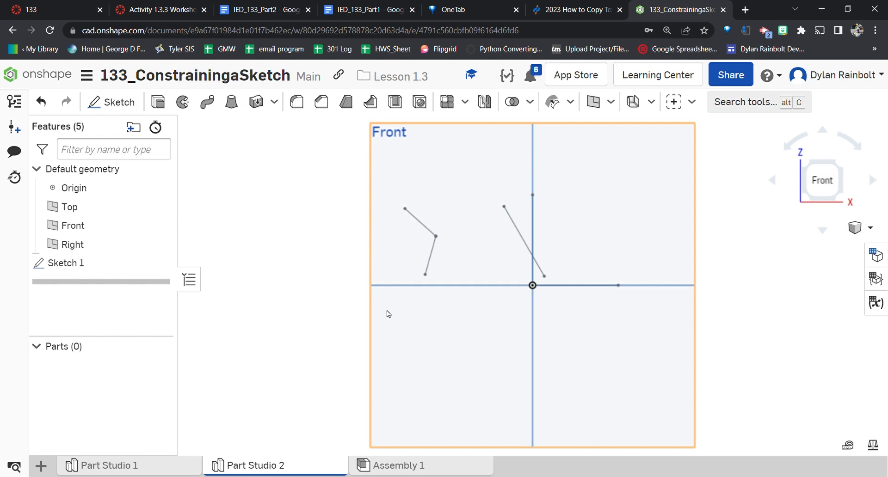
double_click(107, 268)
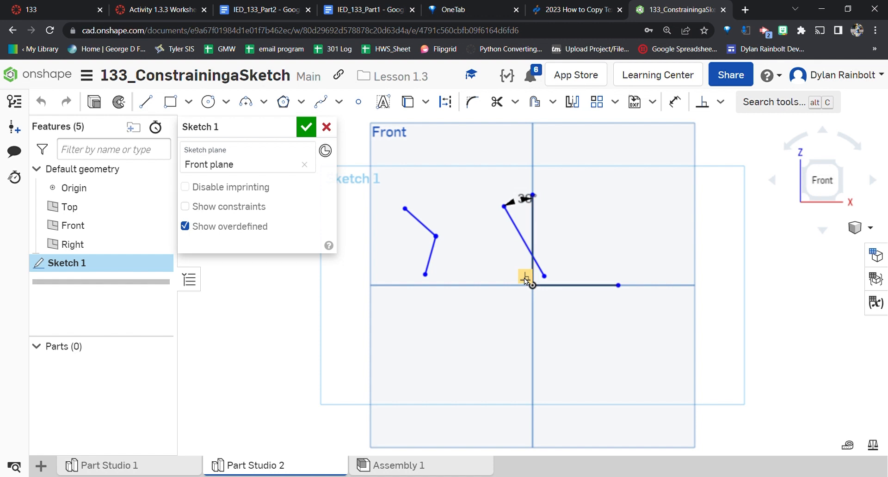
click(523, 279)
Dimension the upper line of the connected pair at the left as 20 mm long.
key(d)
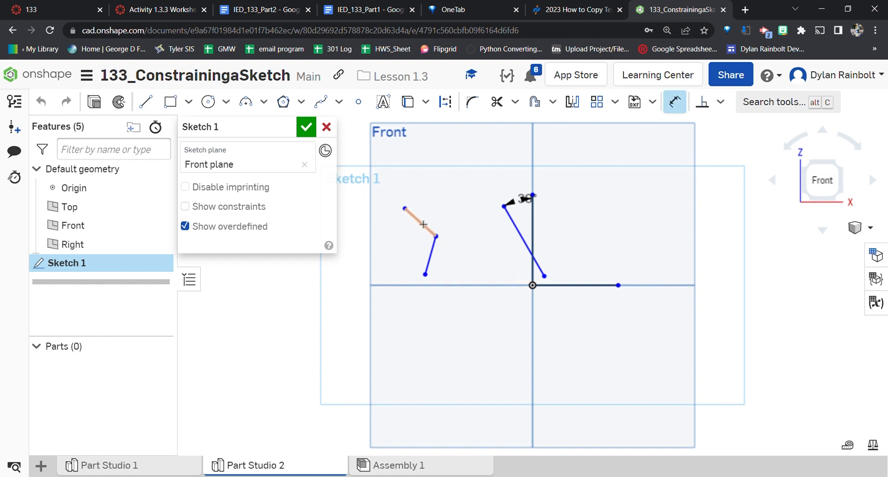
click(424, 222)
click(457, 208)
text(20)
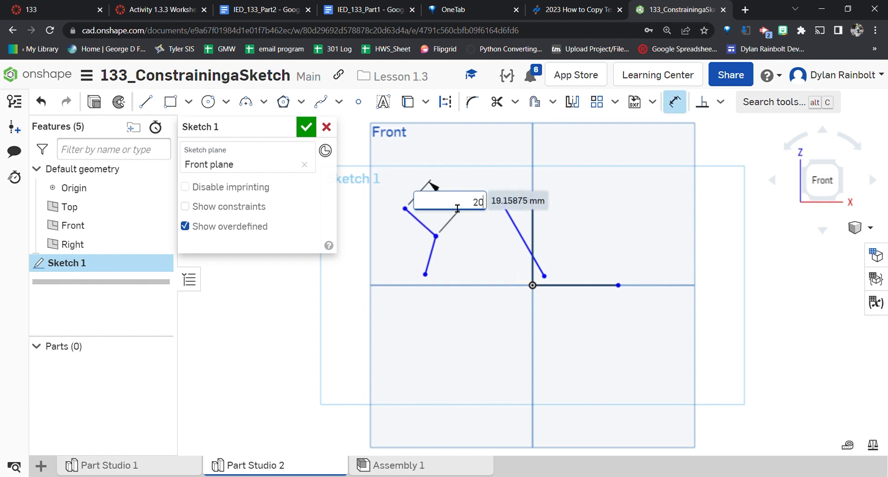
key(Return)
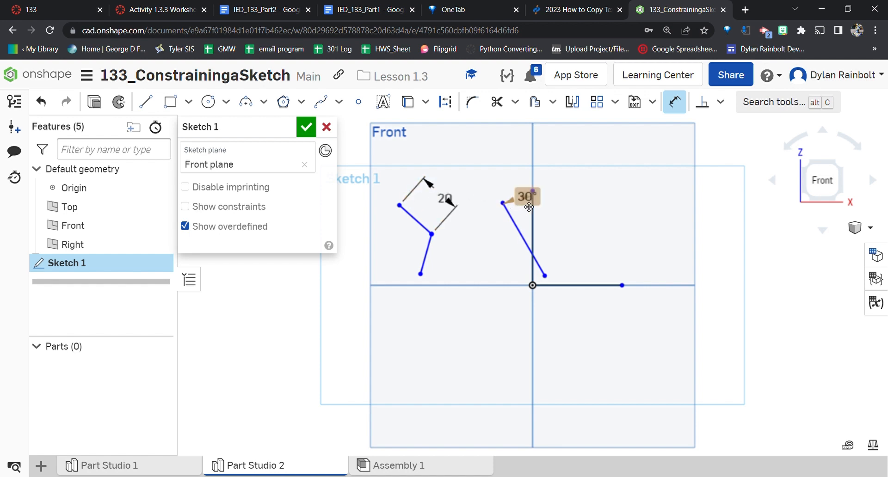
Delete all practice lines with their length and angle dimensions from the sketch.
scroll(527, 203, up, 3)
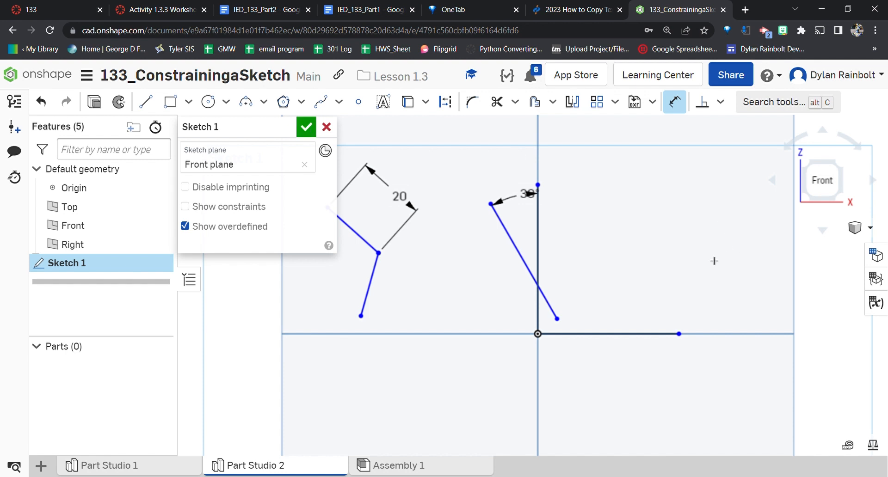
scroll(696, 317, down, 3)
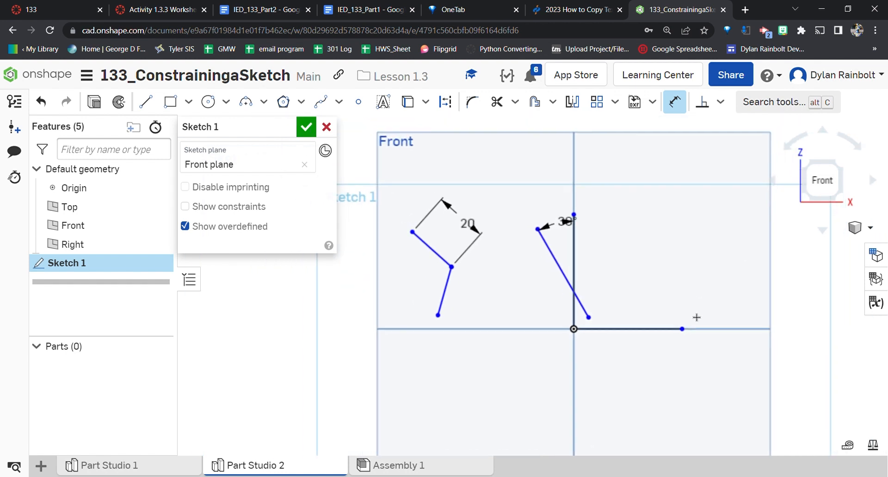
key(Escape)
drag(378, 180, 747, 372)
key(Delete)
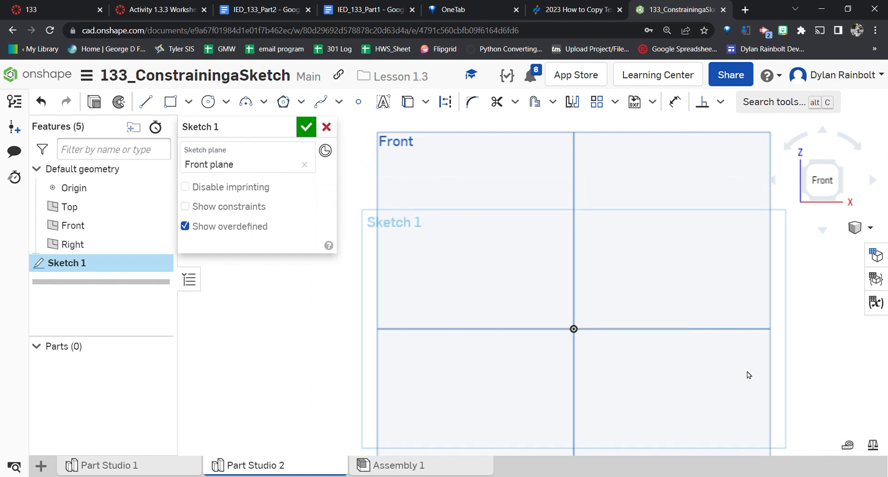
Add a Length variable named height with a value of 20 mm to the Part Studio's variable table.
click(875, 303)
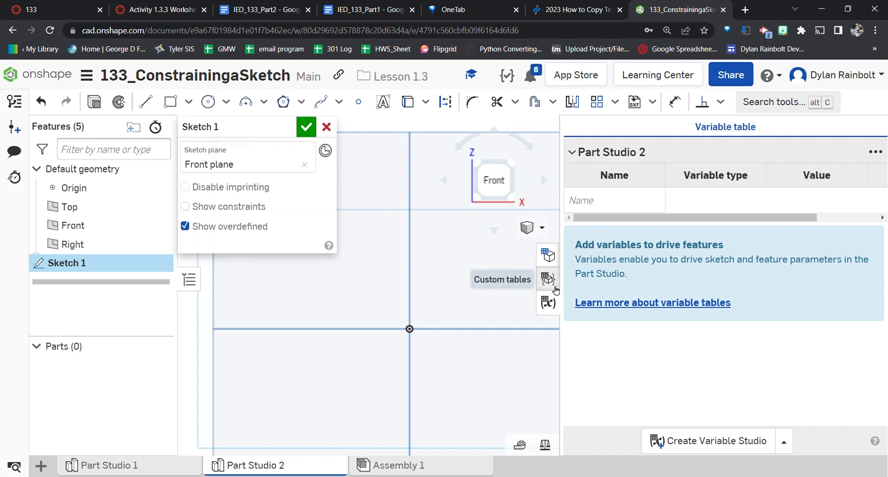
click(617, 202)
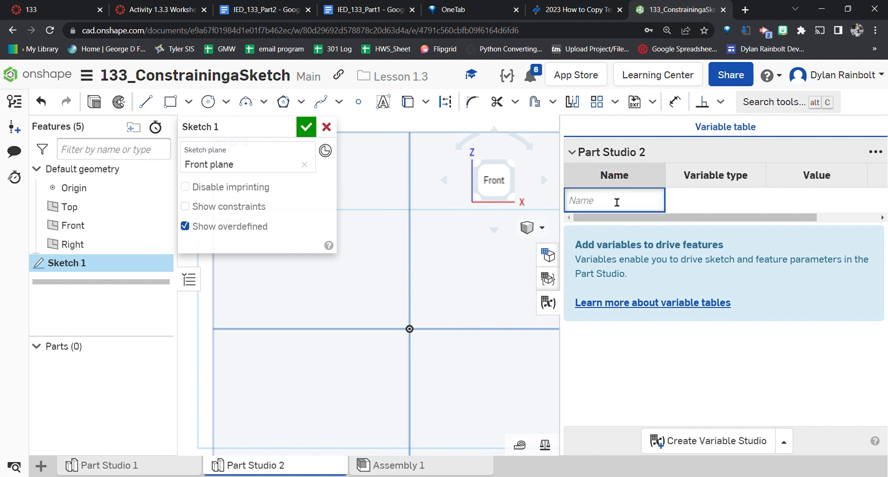
text(height)
key(Return)
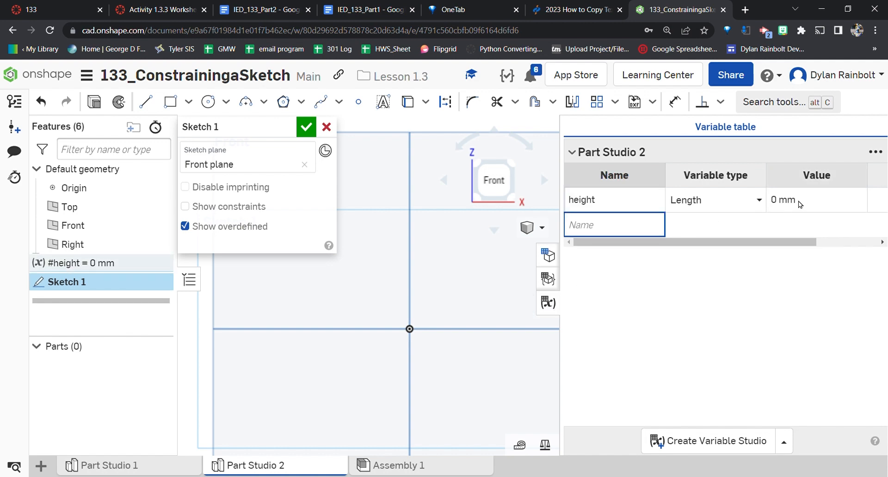
click(783, 206)
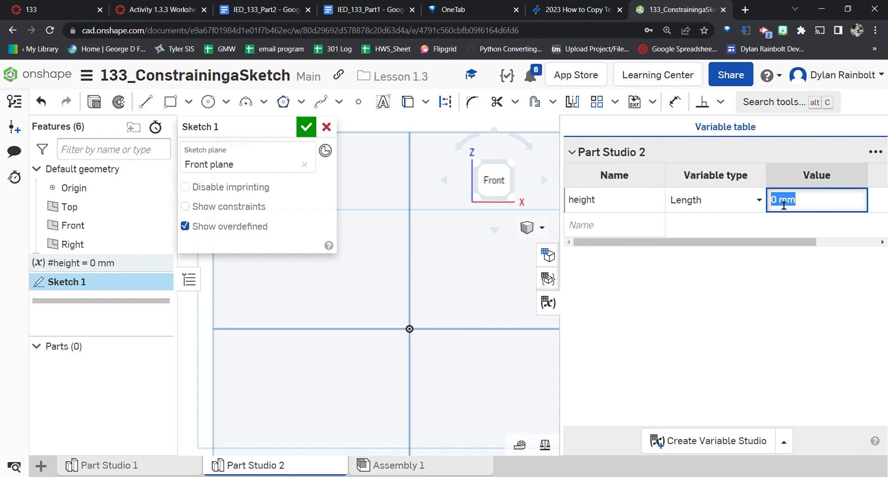
text(20 mm)
key(Return)
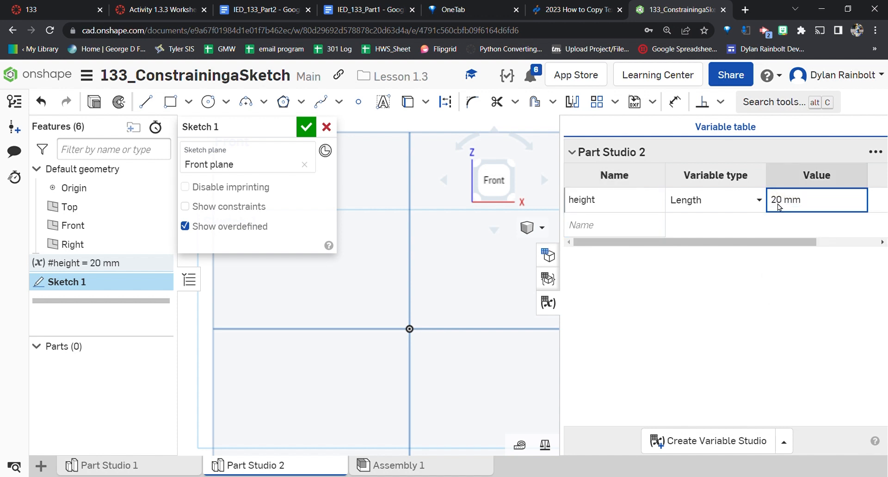
click(549, 303)
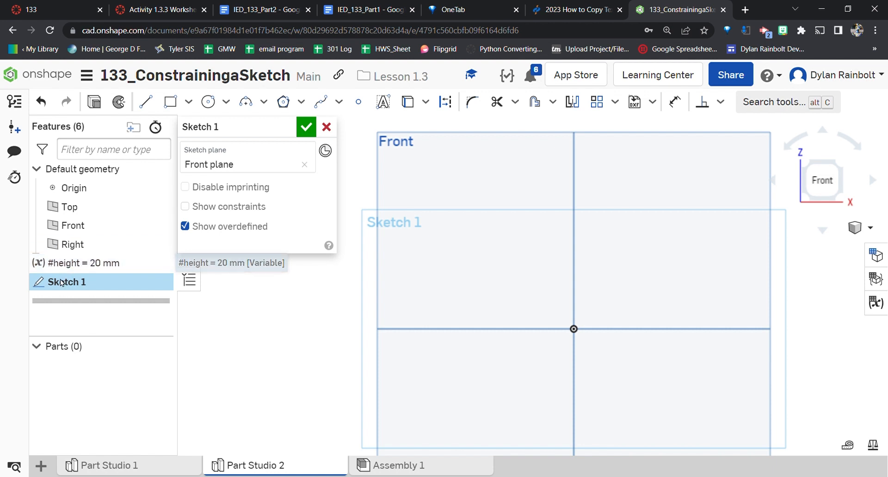
Draw a center point rectangle about 77 mm wide and 38 mm high, centred on the origin.
key(l)
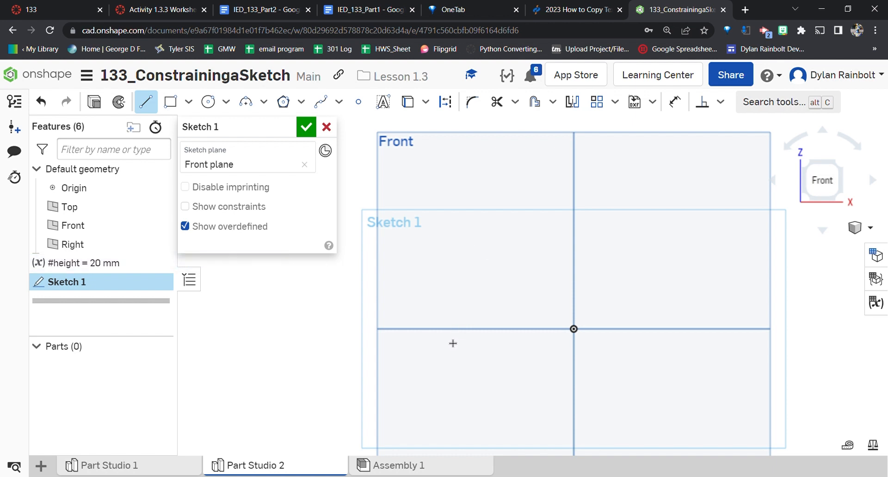
click(170, 102)
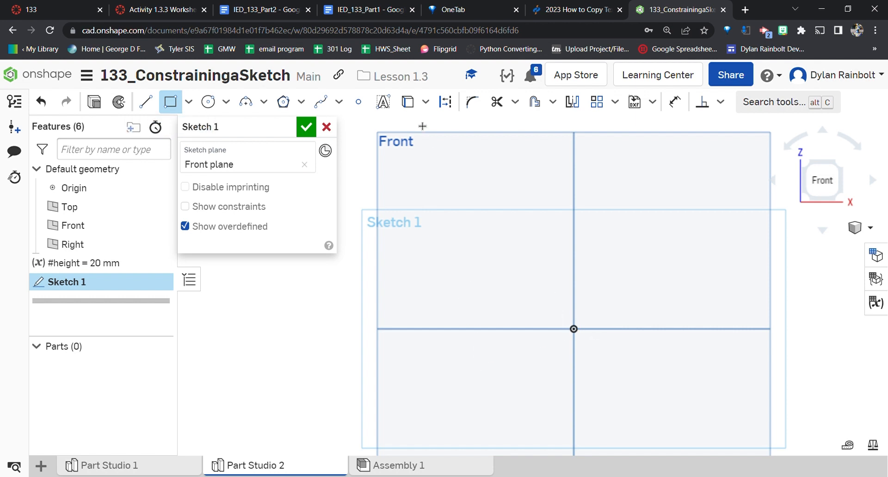
click(188, 102)
click(203, 152)
click(573, 329)
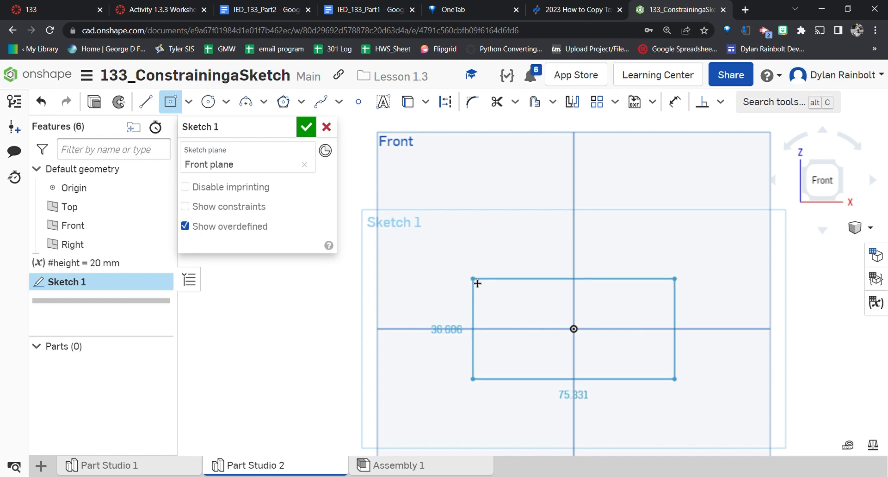
click(473, 279)
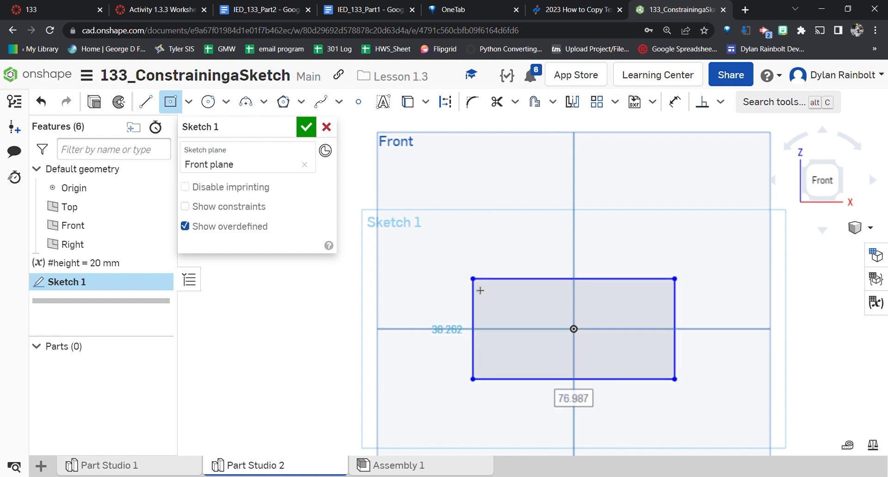
Set the rectangle's vertical dimension to the variable #height.
double_click(440, 337)
text(2)
key(BackSpace)
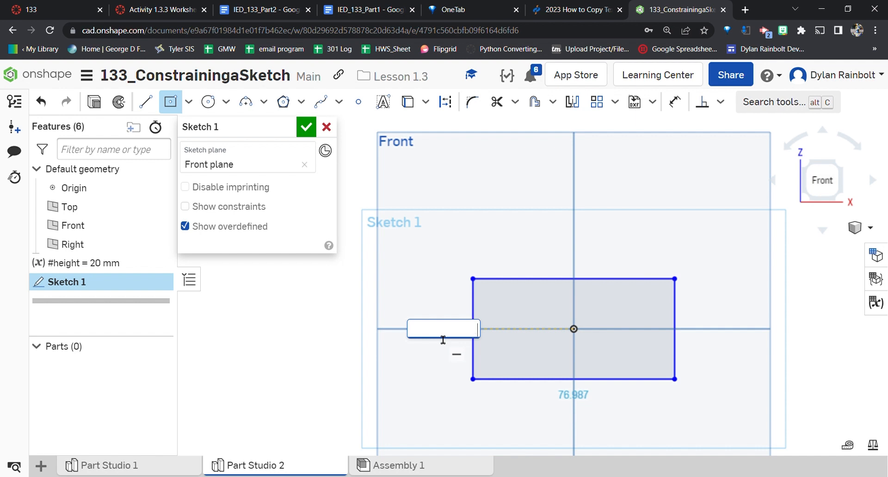
text(#)
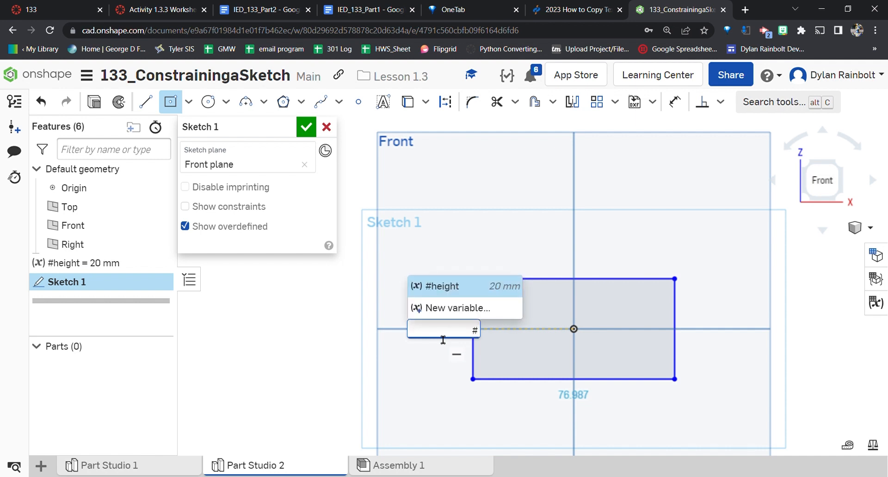
key(Return)
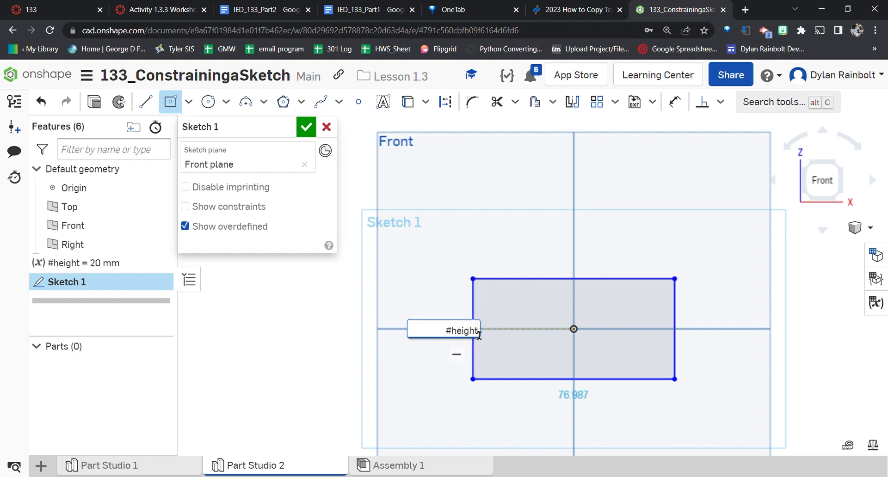
key(Return)
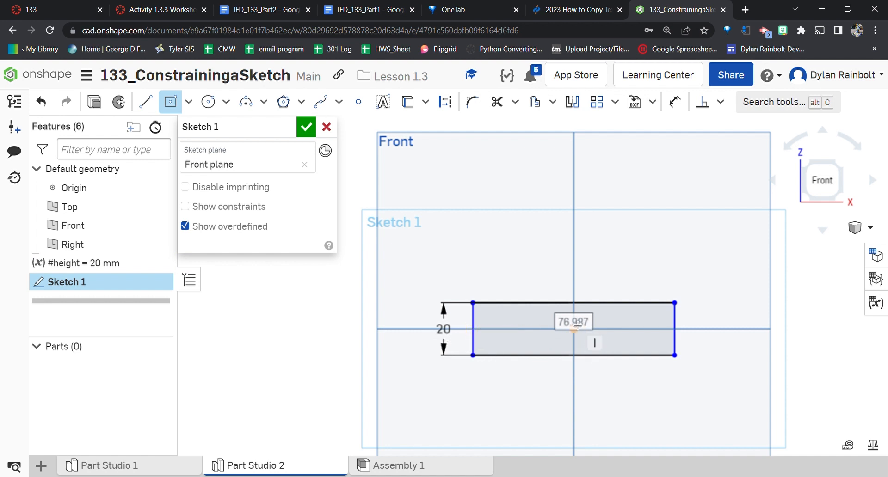
Set the rectangle's horizontal dimension to the expression #height*2 in the front view.
key(shift+3)
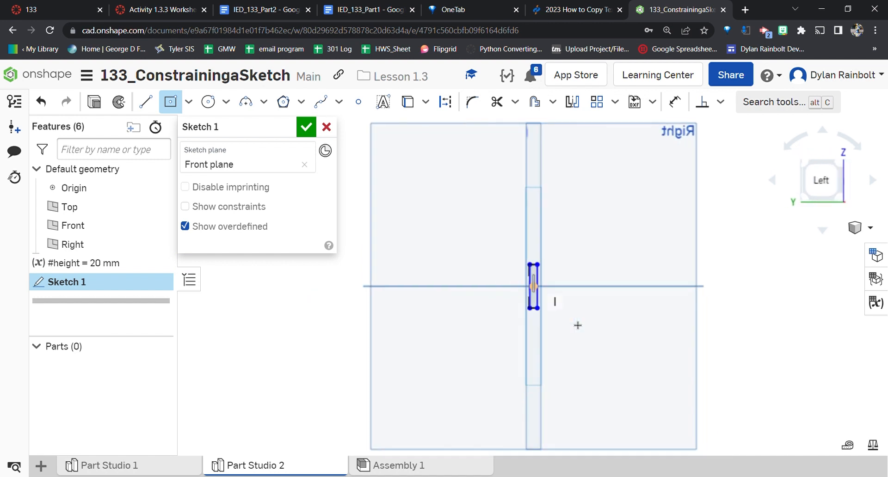
key(shift+1)
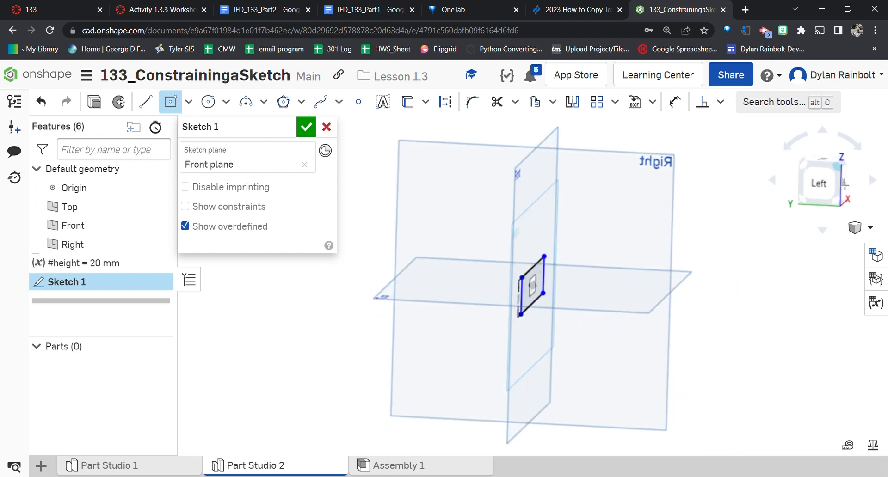
text(2)
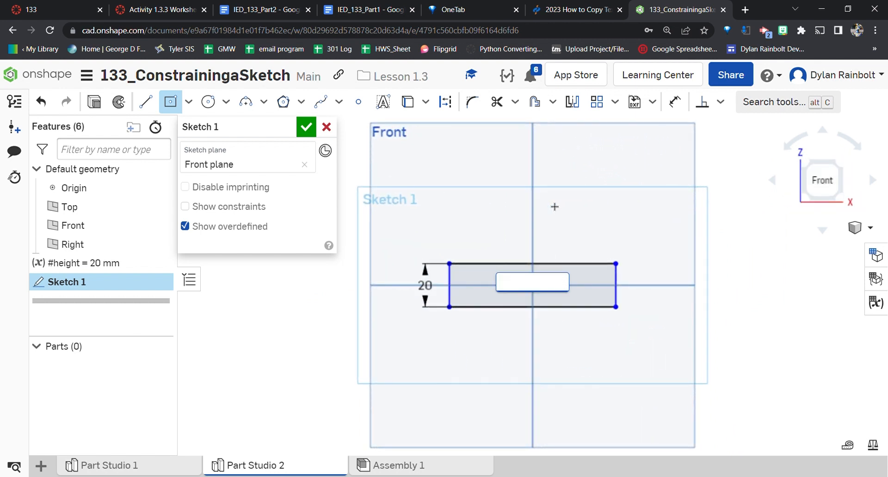
text(#)
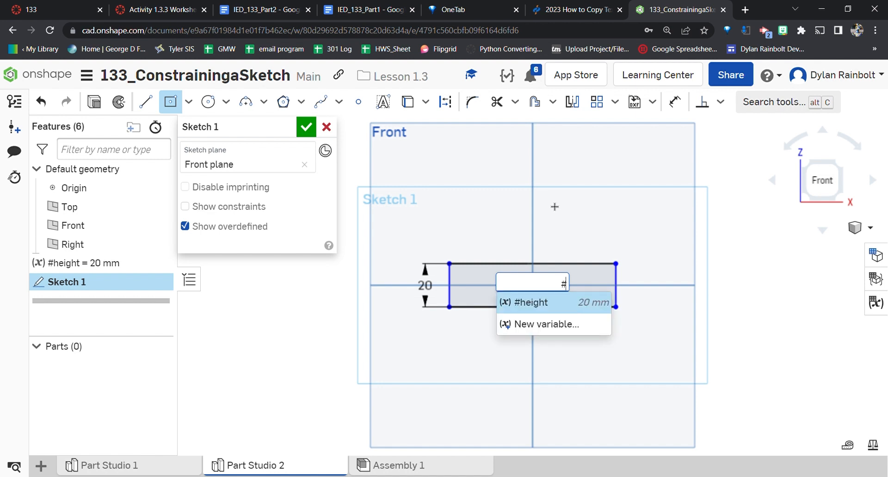
key(Return)
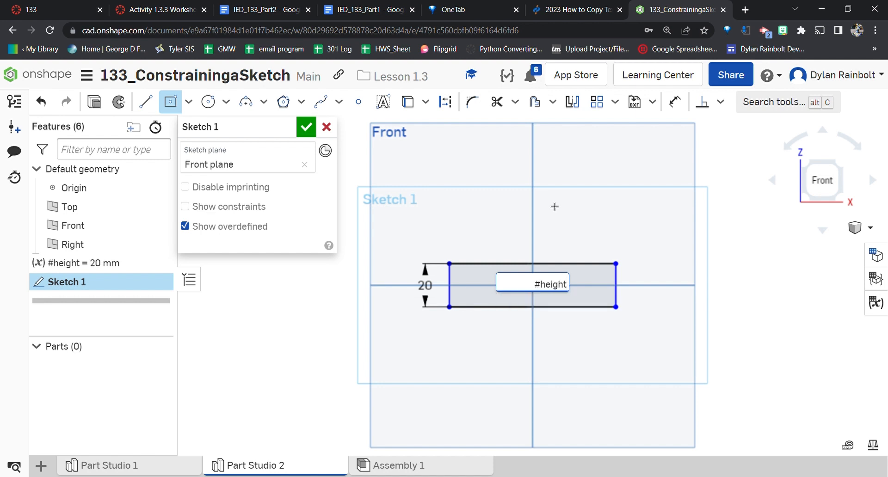
text(*2)
key(Return)
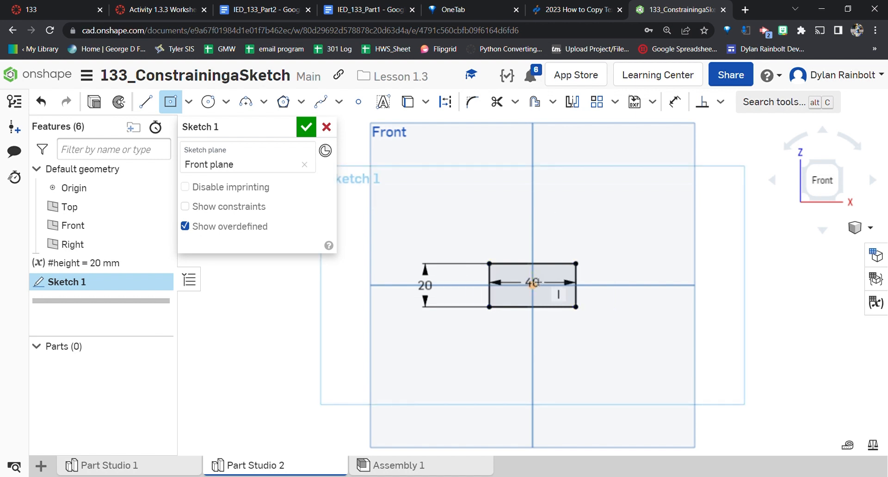
Move the width dimension above the rectangle and accept the sketch.
key(Escape)
drag(542, 284, 547, 247)
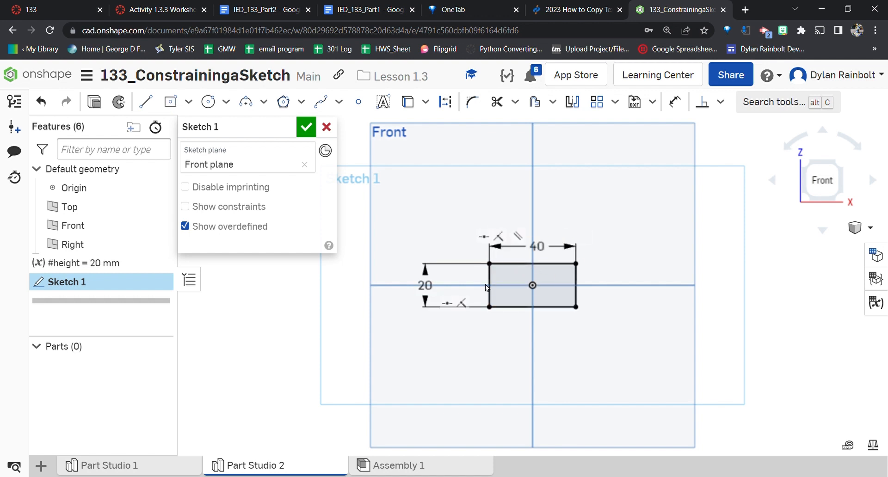
click(306, 127)
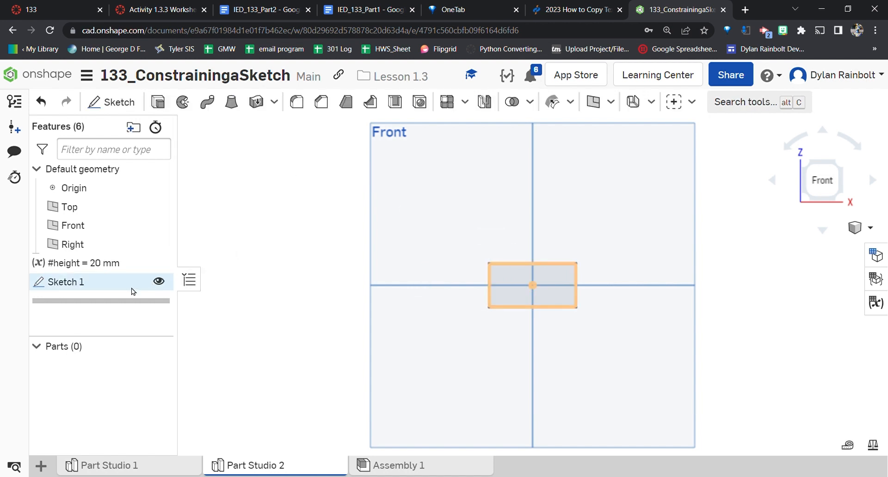
Edit the height variable, set its value to 30 mm and accept the change.
double_click(83, 262)
click(299, 197)
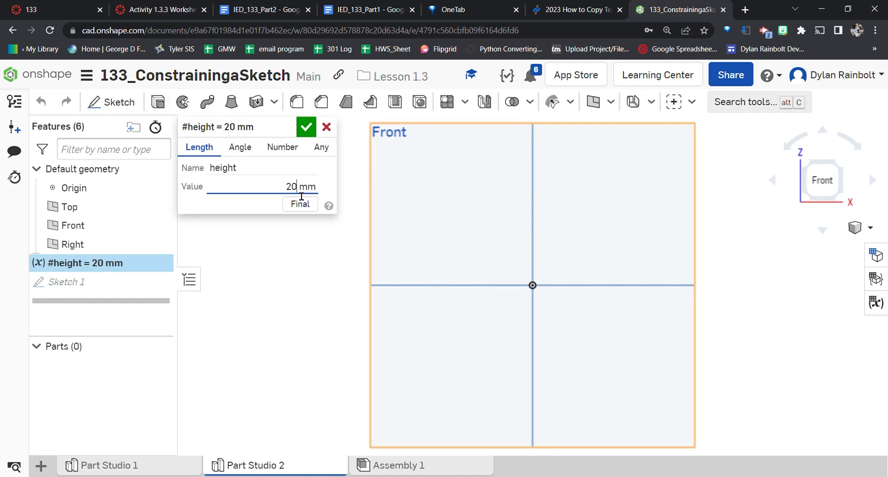
key(Left)
key(BackSpace)
text(3)
key(Return)
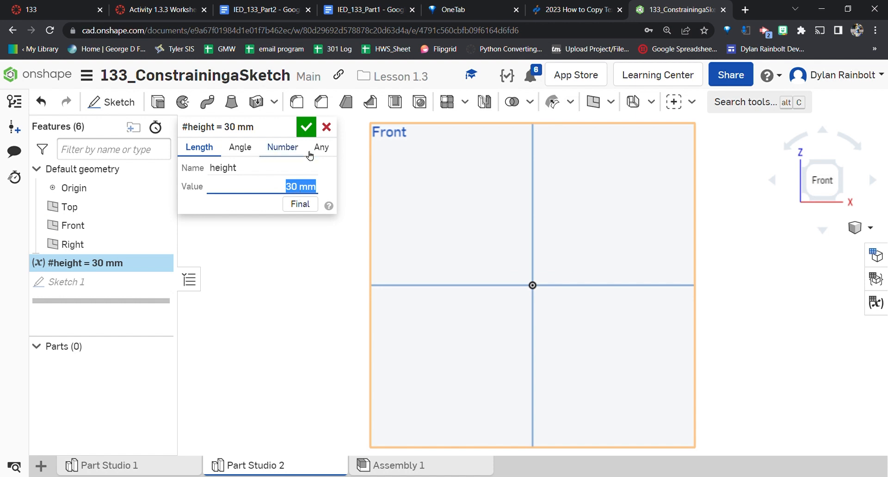
click(304, 128)
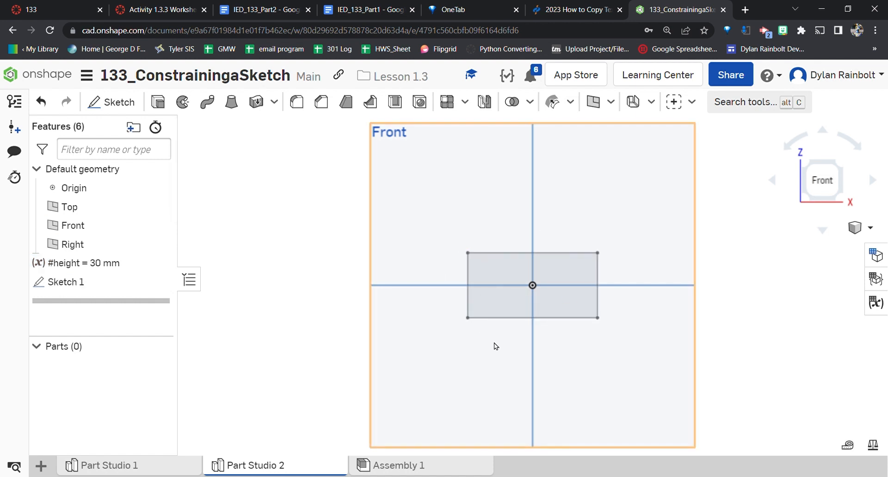
Set the height variable's value to 20 mm and accept the change.
double_click(101, 264)
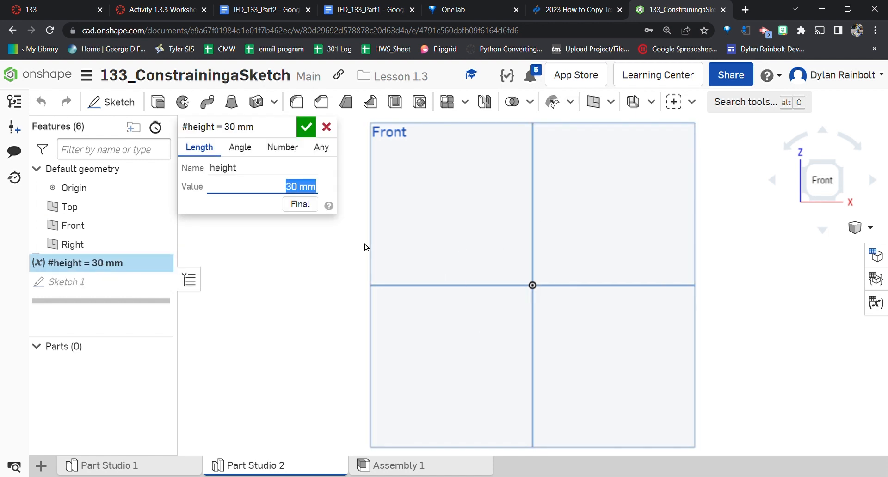
click(298, 194)
text(2)
key(Return)
click(305, 128)
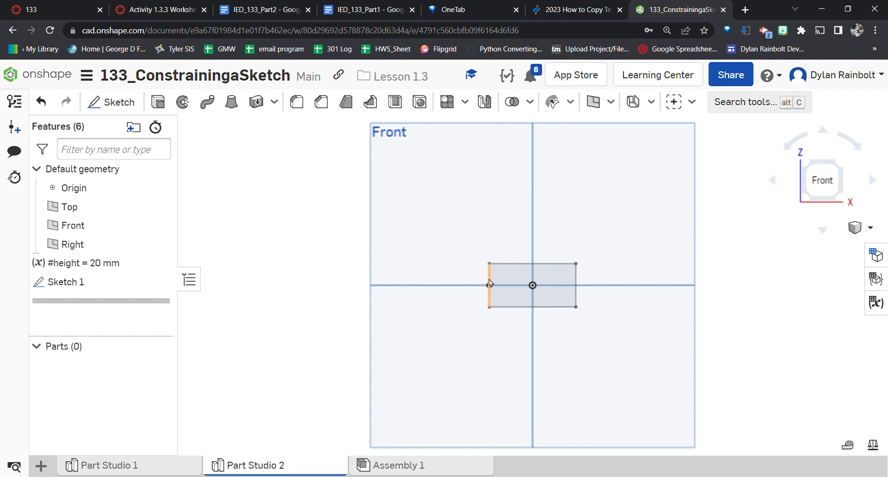
Reopen Sketch 1 for editing and delete the whole rectangle with its dimensions.
double_click(103, 290)
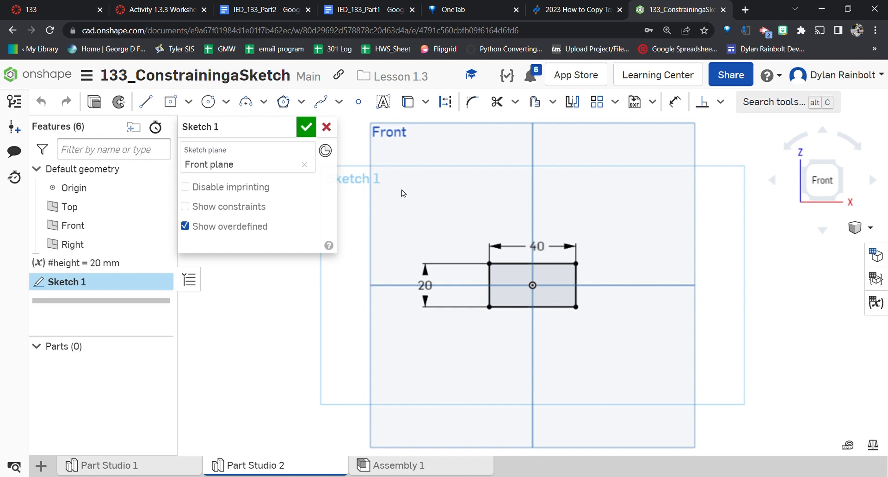
drag(401, 189, 662, 359)
key(Delete)
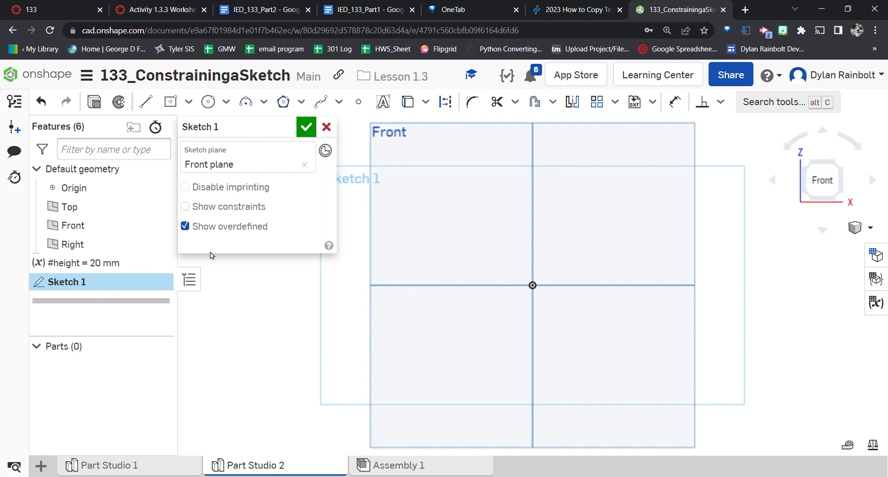
Sketch connected lines from the origin: about 51 mm left, 17 mm up, 37 mm right, and 30 mm diagonally up to the right.
click(142, 113)
click(142, 112)
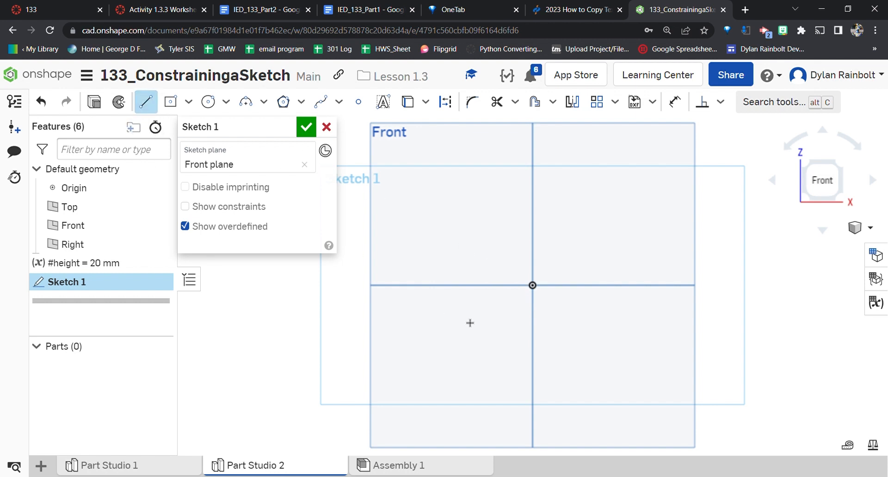
click(536, 291)
click(421, 286)
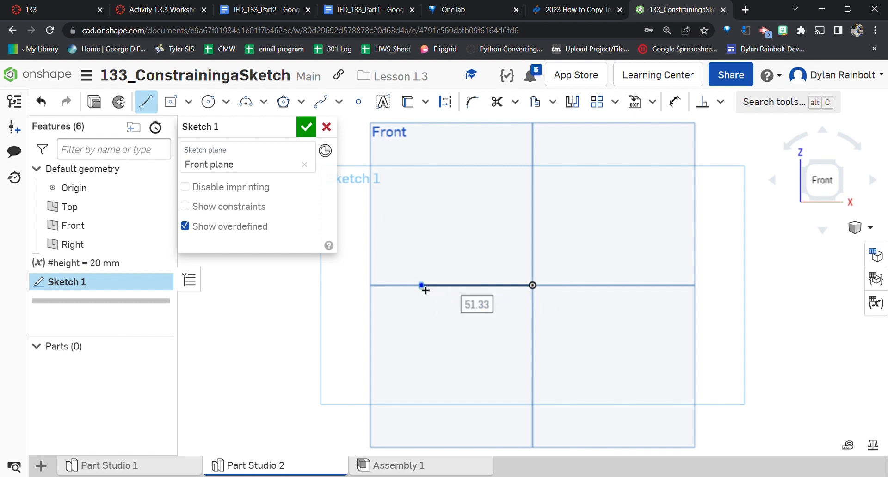
click(422, 249)
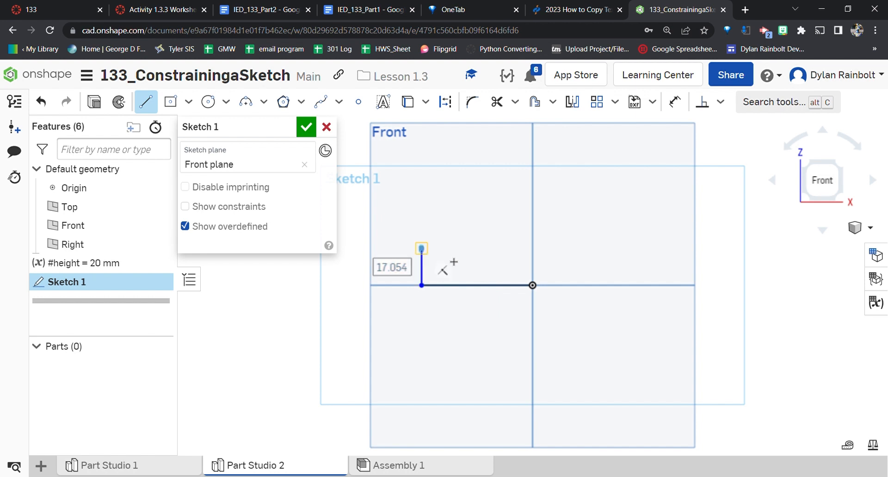
click(502, 249)
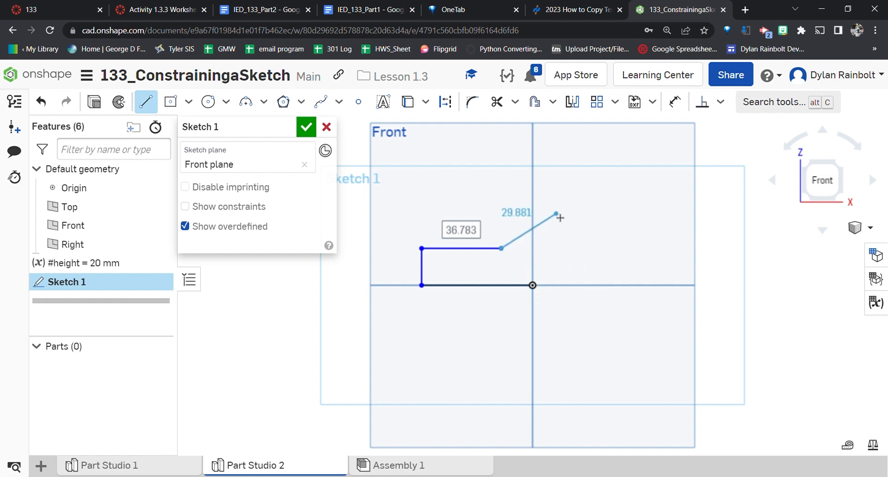
click(556, 212)
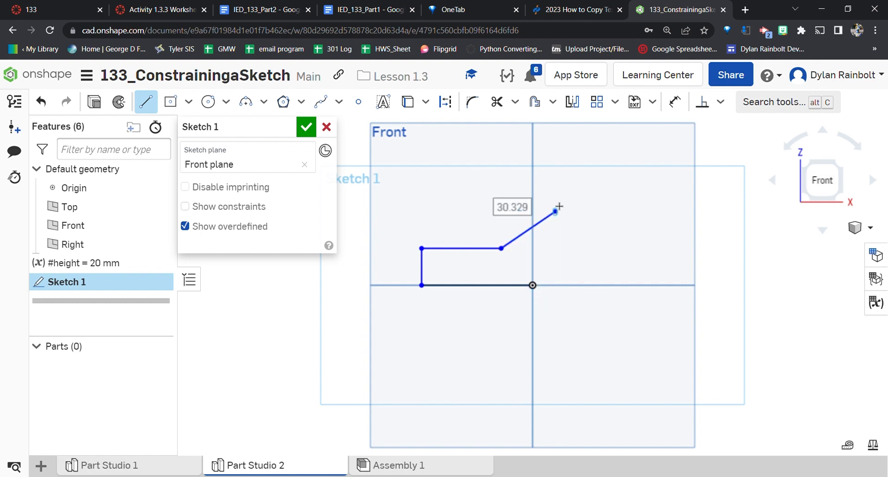
Continue the profile straight up, about 38 mm right, 34 mm down, and 8 mm diagonally down to the right.
click(556, 152)
click(636, 152)
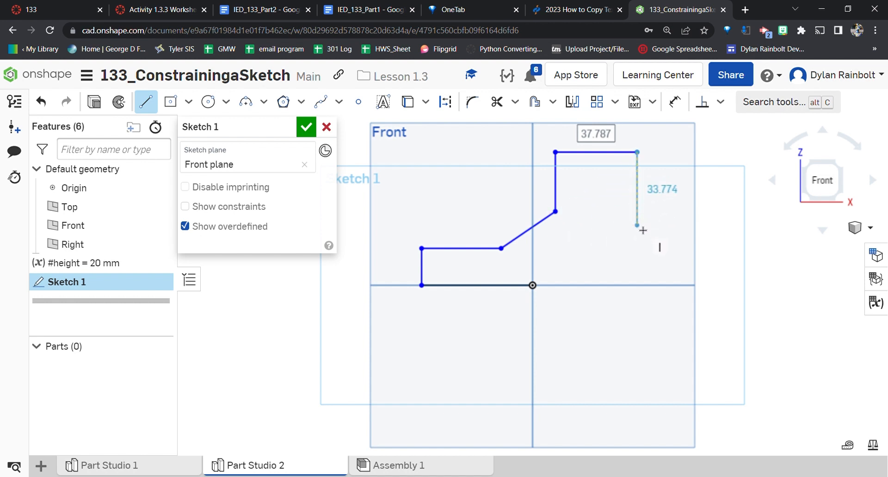
click(638, 226)
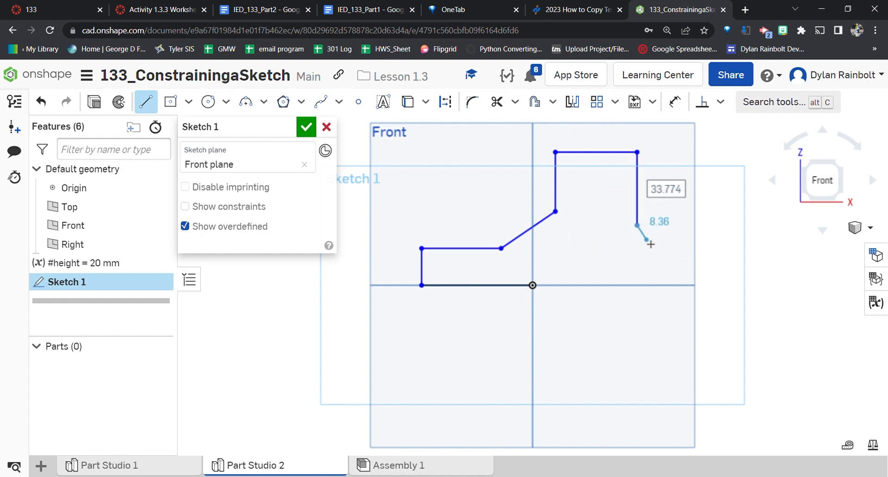
click(646, 239)
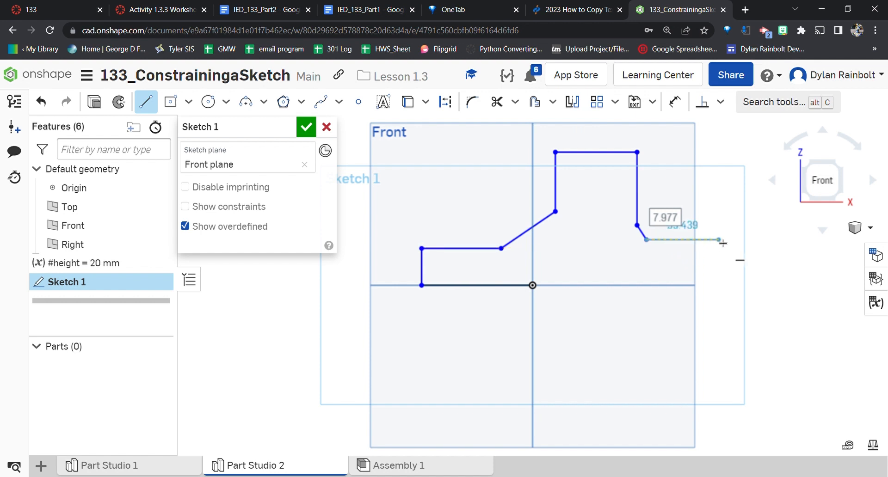
Close the profile with a line about 33 mm right, a diagonal down to the horizontal axis, and about 60 mm back to the origin.
click(719, 240)
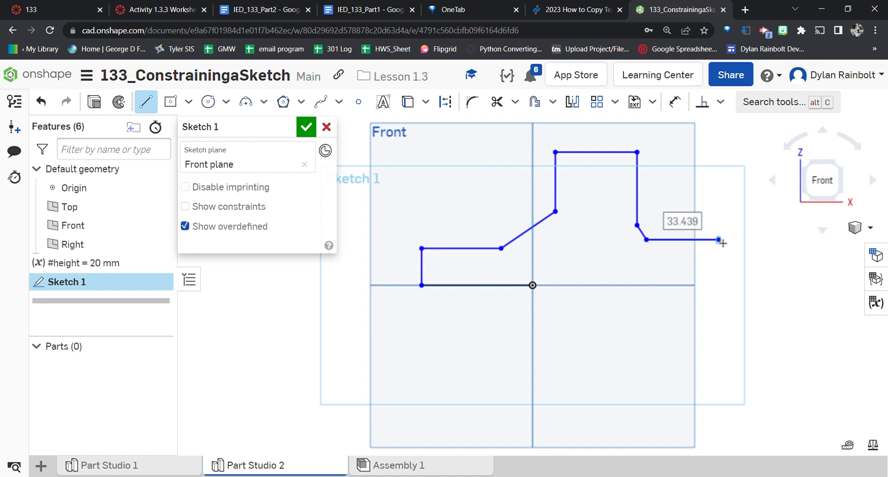
click(664, 289)
click(534, 290)
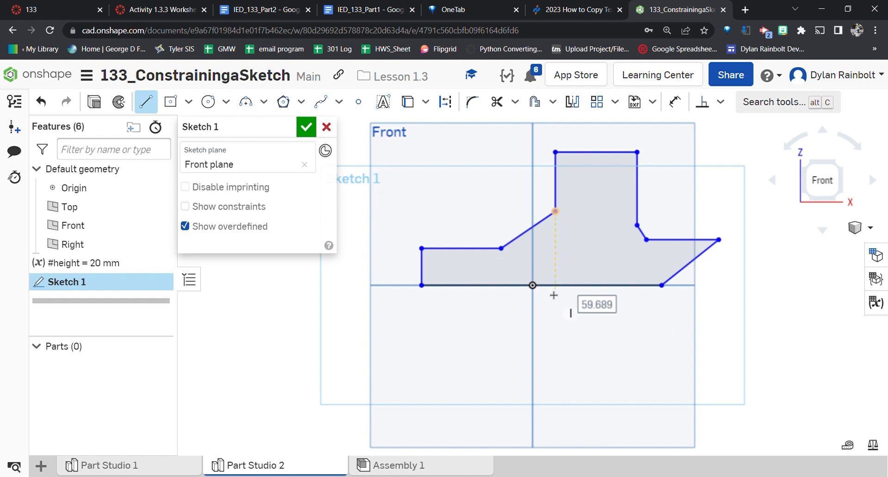
key(Escape)
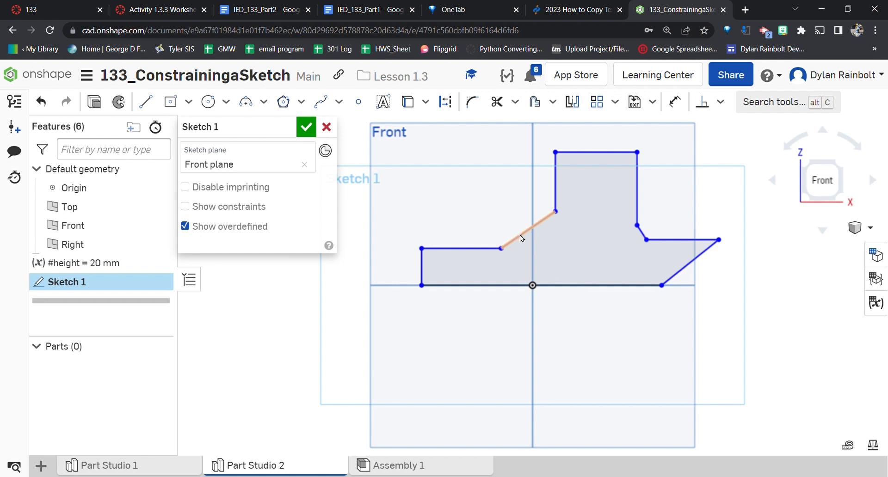
Reshape the profile by shifting the left slanted line, pulling the far right corner inward and moving the upper block's right side left.
mouse_move(519, 235)
mouse_down()
mouse_move(479, 219)
mouse_move(508, 239)
mouse_up()
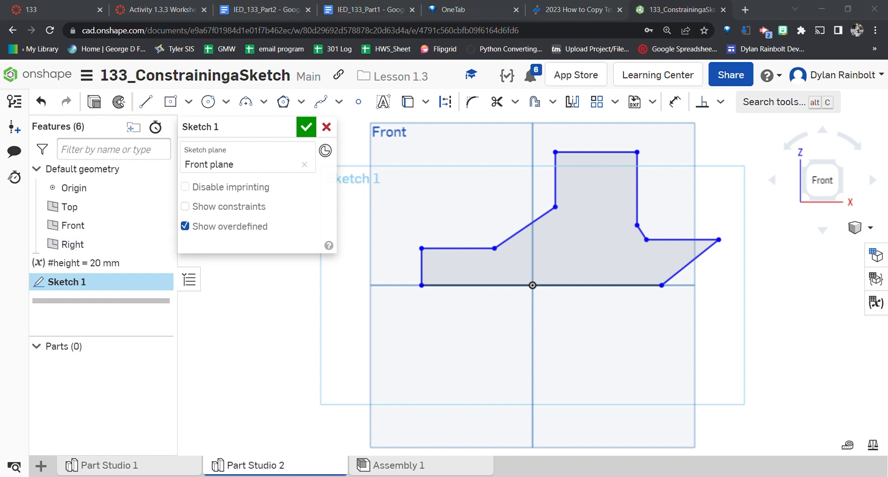
click(828, 192)
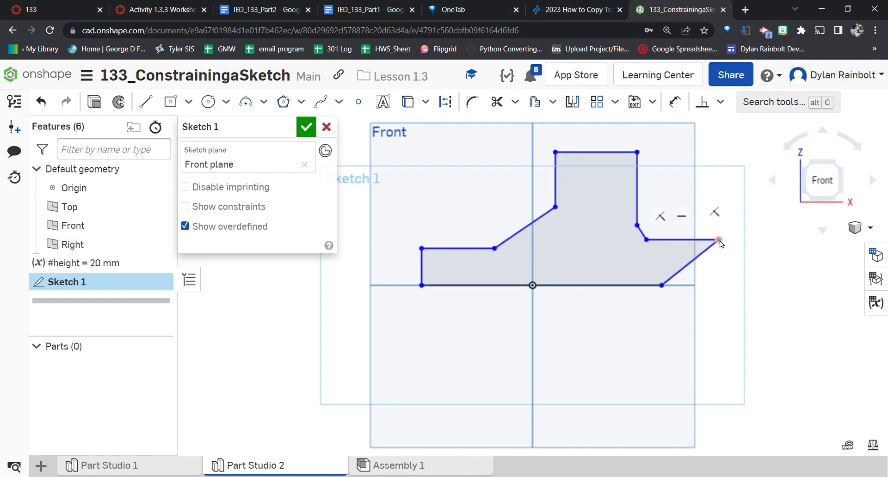
drag(718, 240, 680, 241)
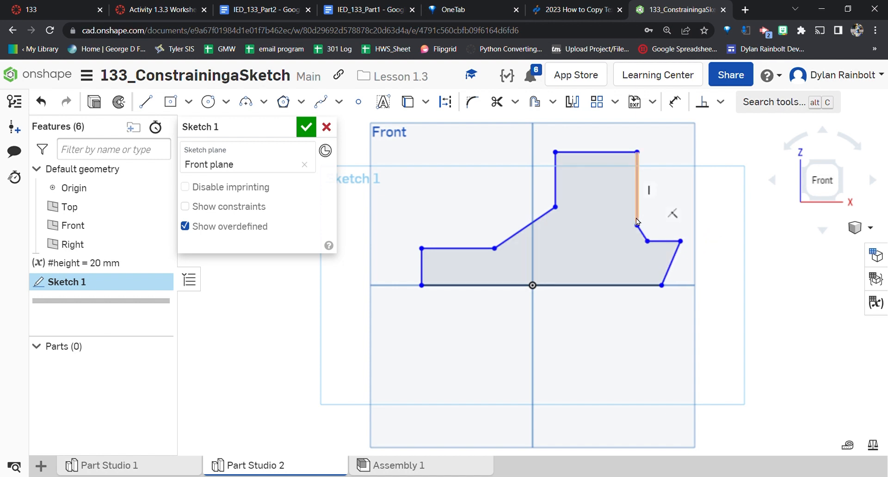
mouse_move(619, 207)
mouse_down()
mouse_move(598, 198)
mouse_move(615, 209)
mouse_up()
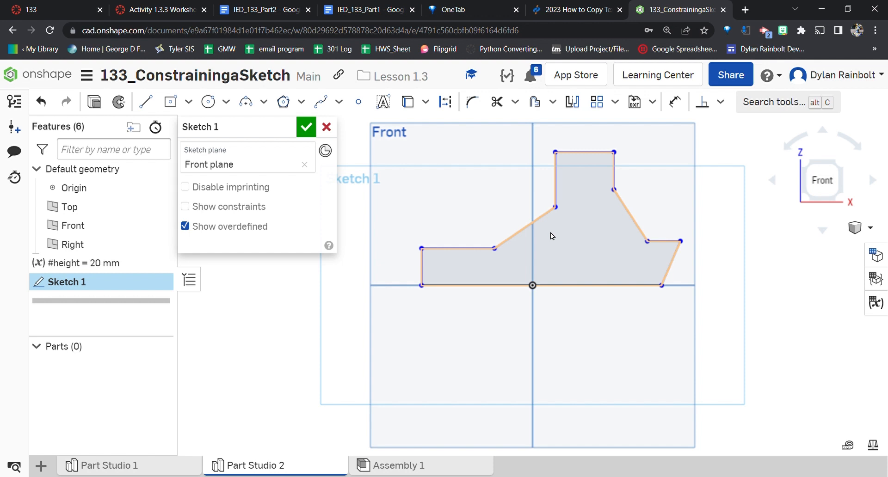
Dimension the top edge of the upper block to 20 mm, placing the dimension above it.
key(d)
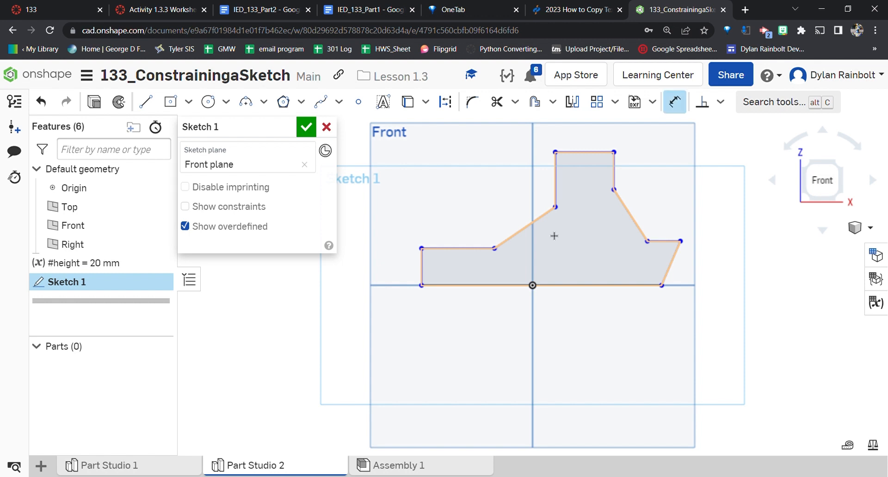
click(587, 153)
click(592, 141)
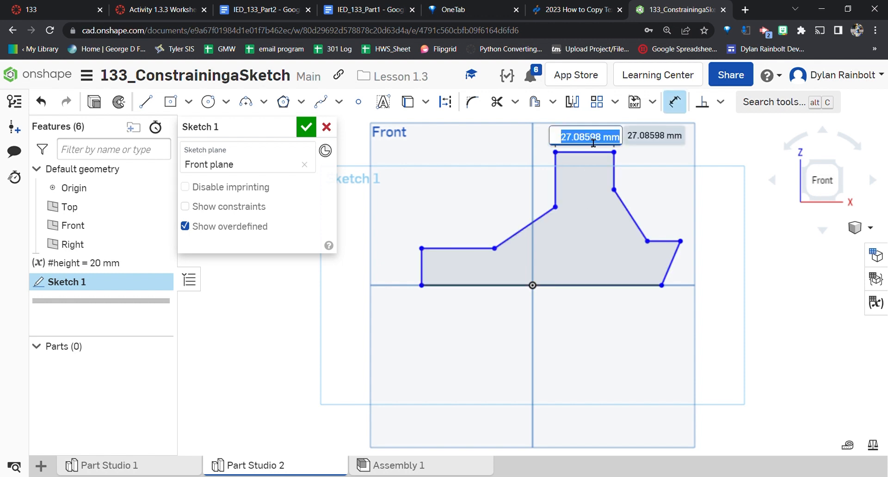
text(20 mm)
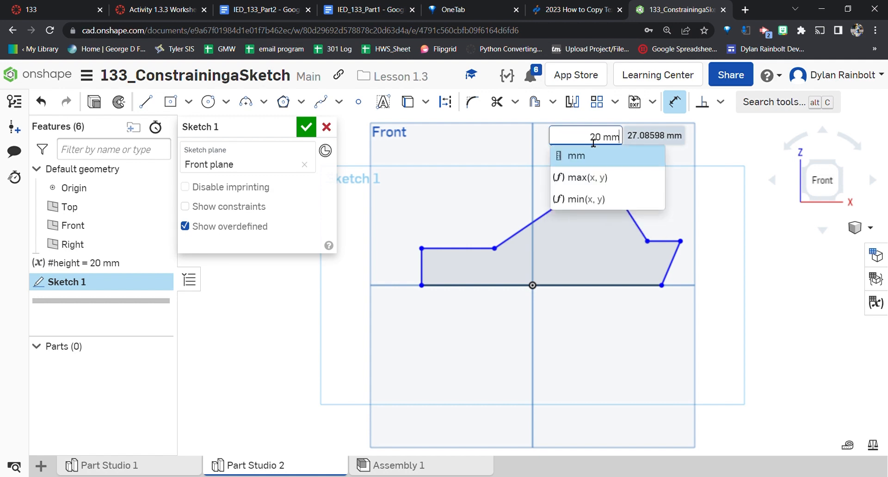
key(Return)
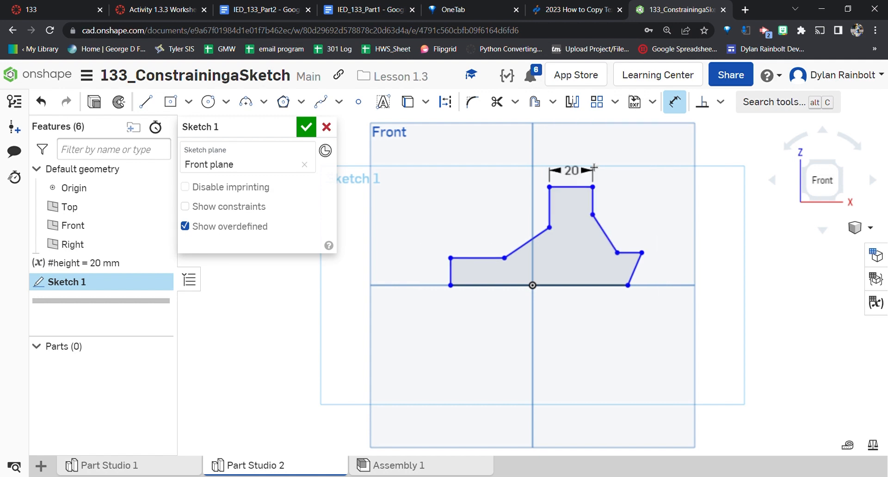
Dimension the right vertical side of the upper block to 15 mm.
click(595, 204)
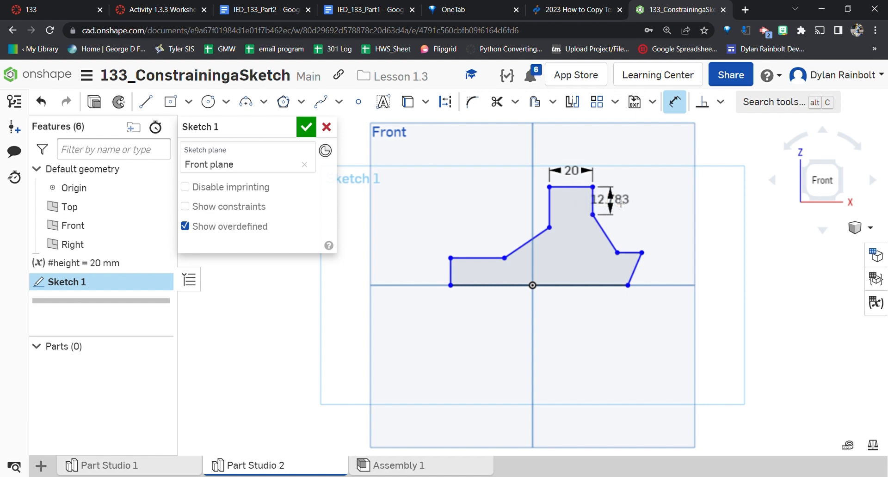
click(635, 203)
text(15 mm)
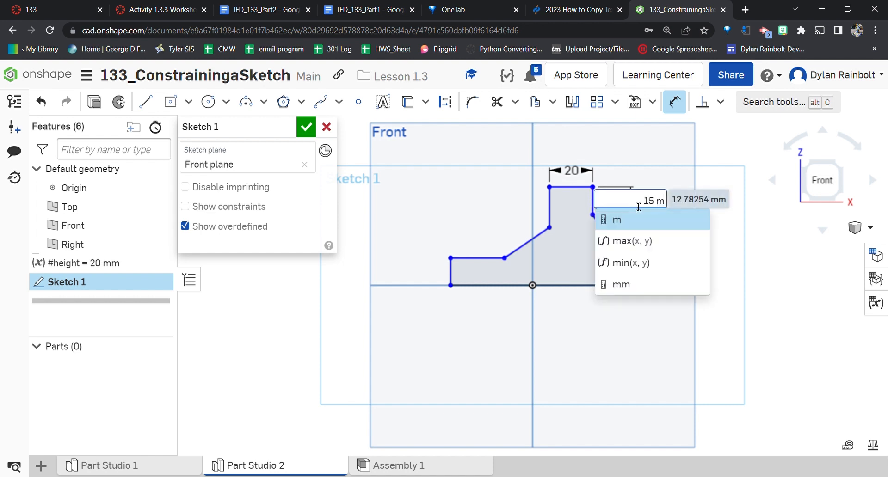
key(Return)
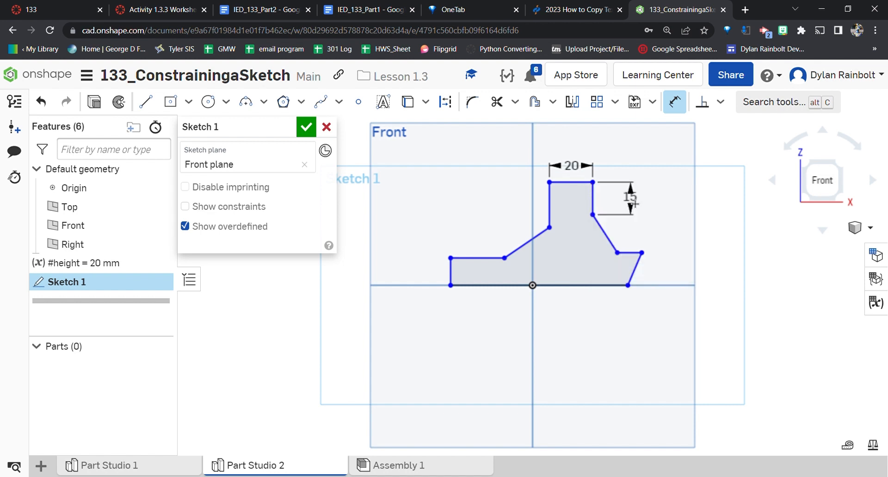
Apply an Equal constraint between the right and left vertical sides of the upper block.
click(719, 102)
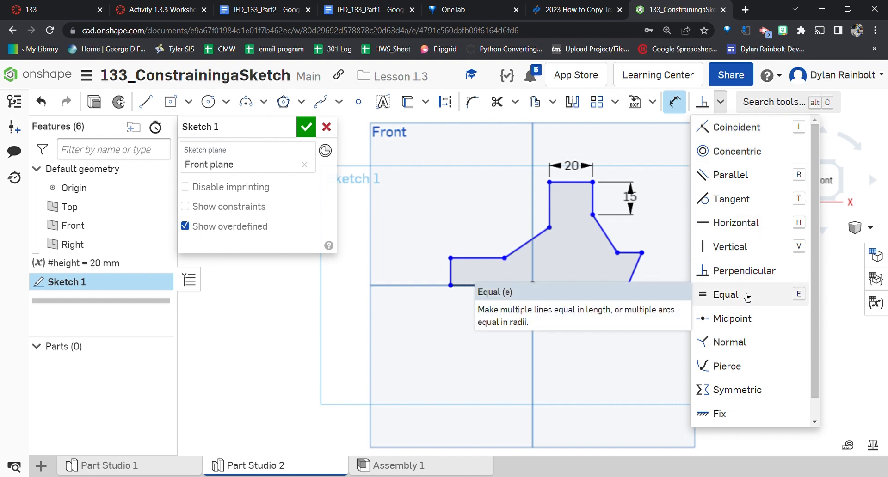
click(726, 295)
click(594, 204)
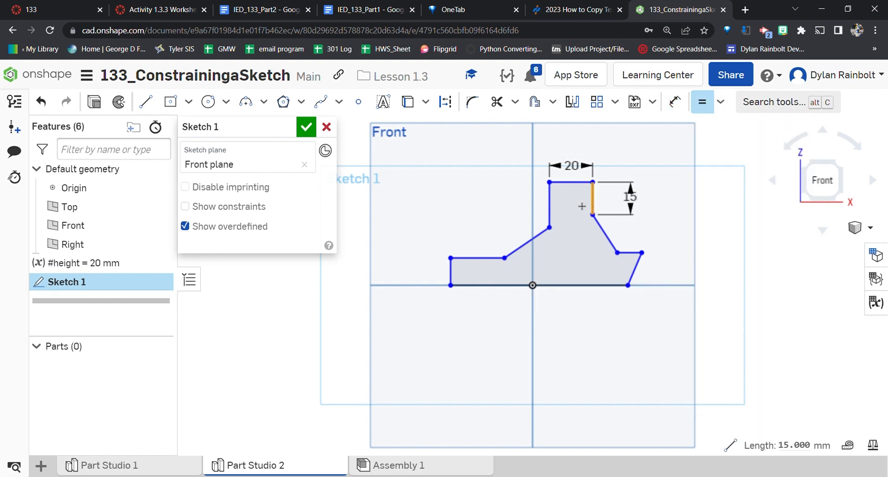
click(549, 205)
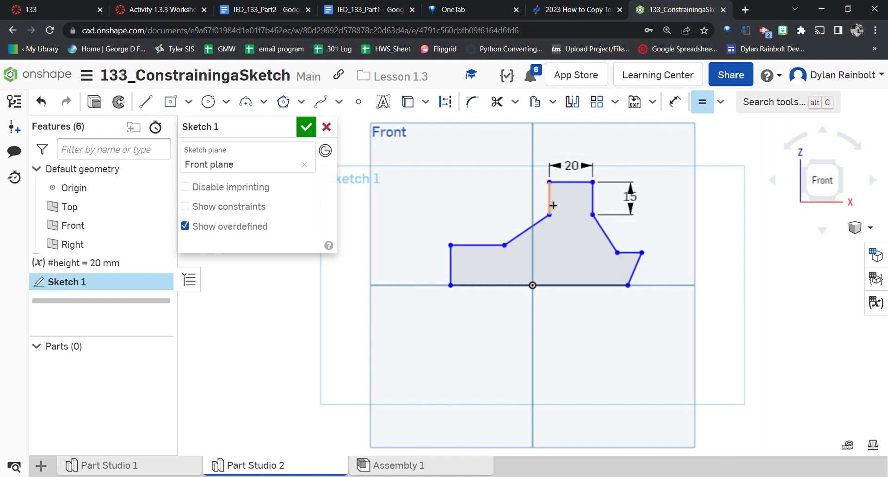
Apply a Vertical constraint to the slanted line at the right end of the profile's base.
click(719, 101)
click(731, 246)
click(634, 268)
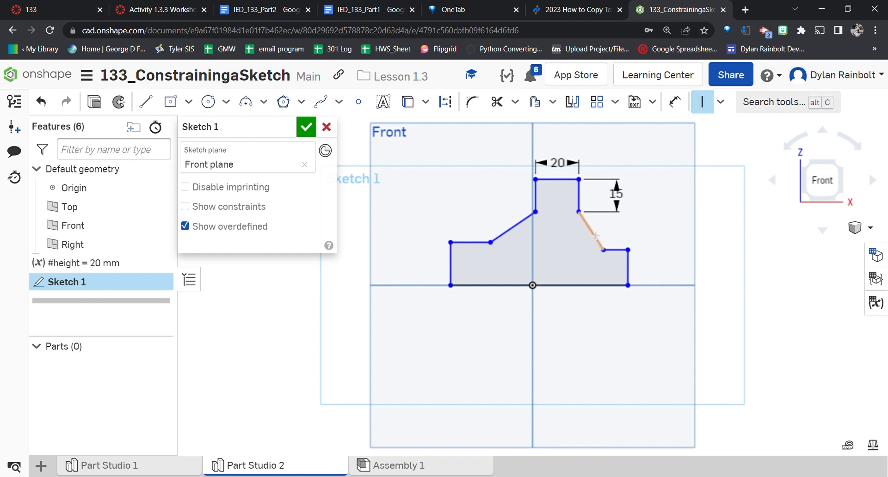
Apply a Perpendicular constraint between the two slanted lines below the upper block.
click(720, 101)
click(764, 272)
click(580, 241)
click(521, 231)
Try a Parallel constraint between the two slanted lines and delete that constraint.
click(720, 102)
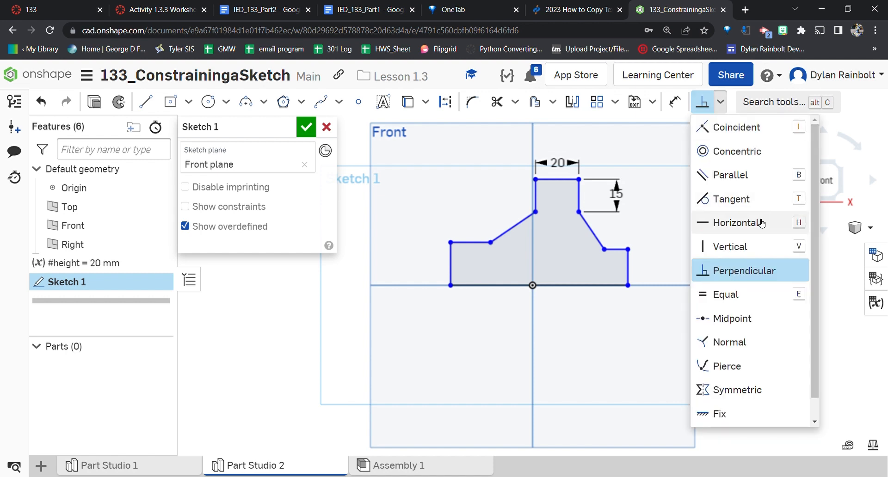
click(757, 177)
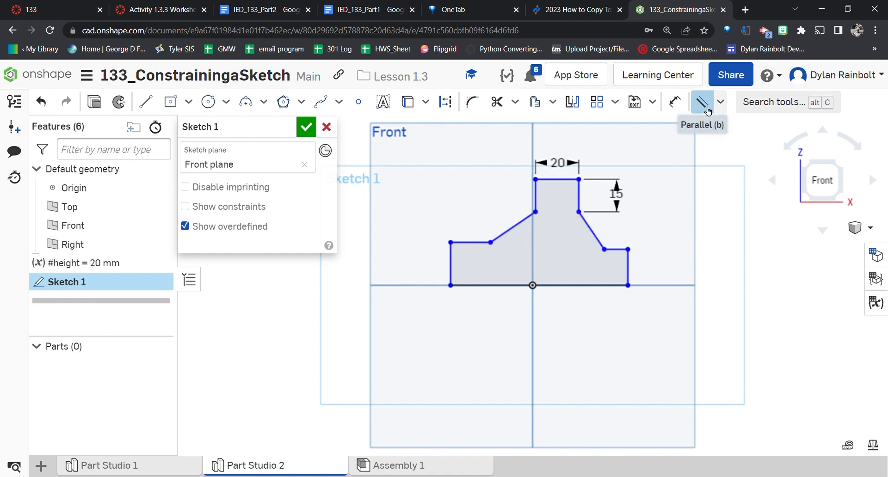
click(594, 235)
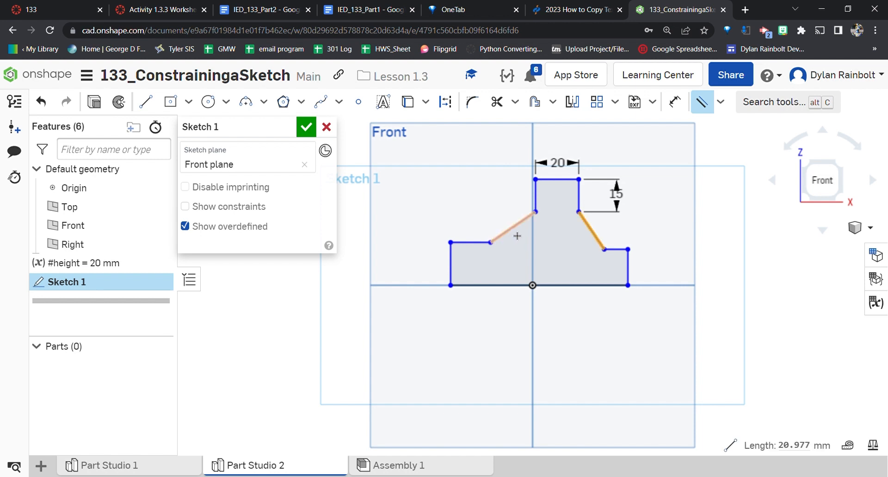
click(514, 232)
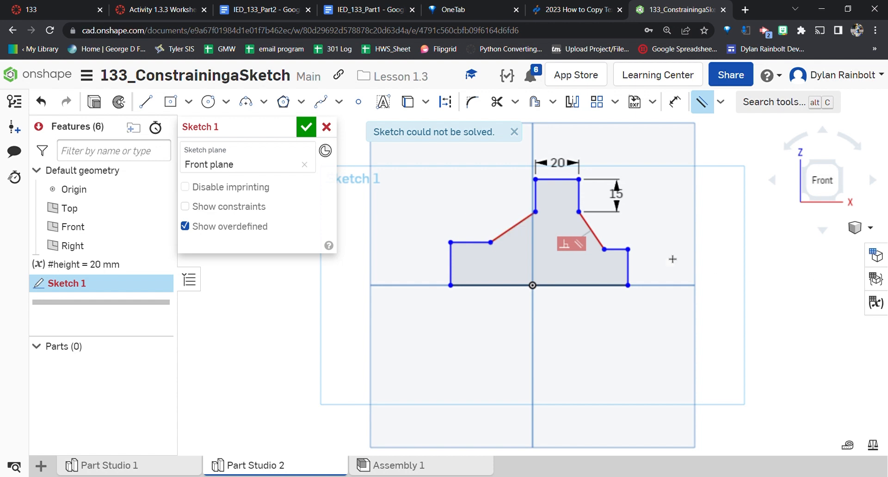
click(582, 252)
key(Delete)
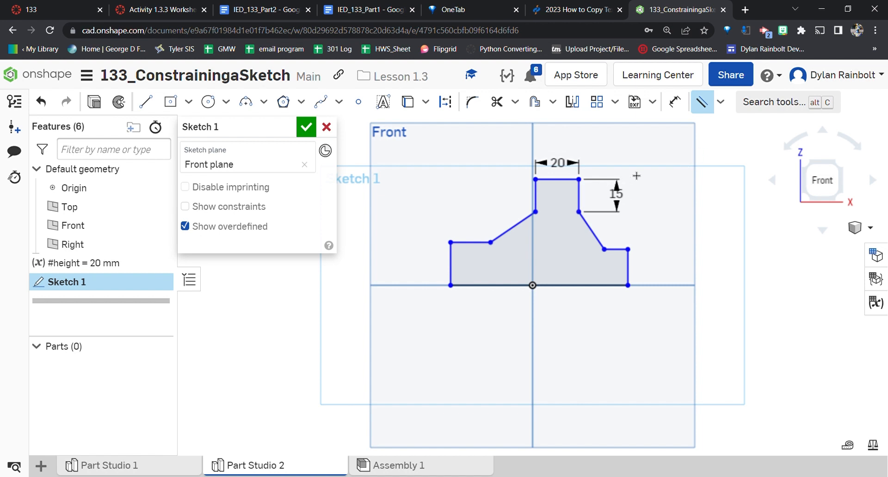
key(Escape)
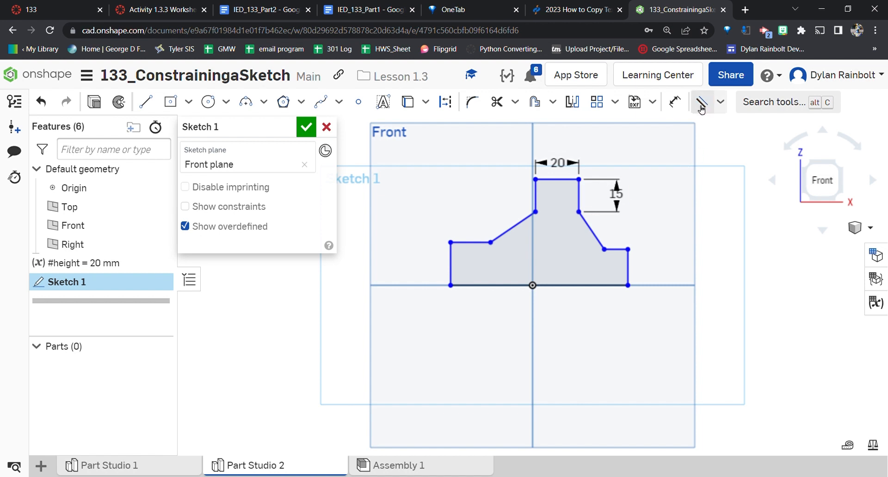
Dimension the short vertical line at the right end of the base to 15 mm.
key(d)
click(630, 276)
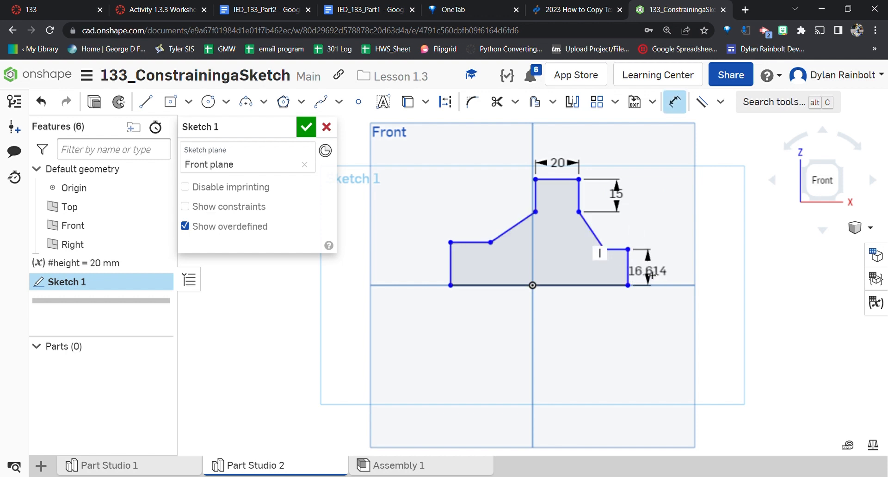
click(654, 276)
text(15)
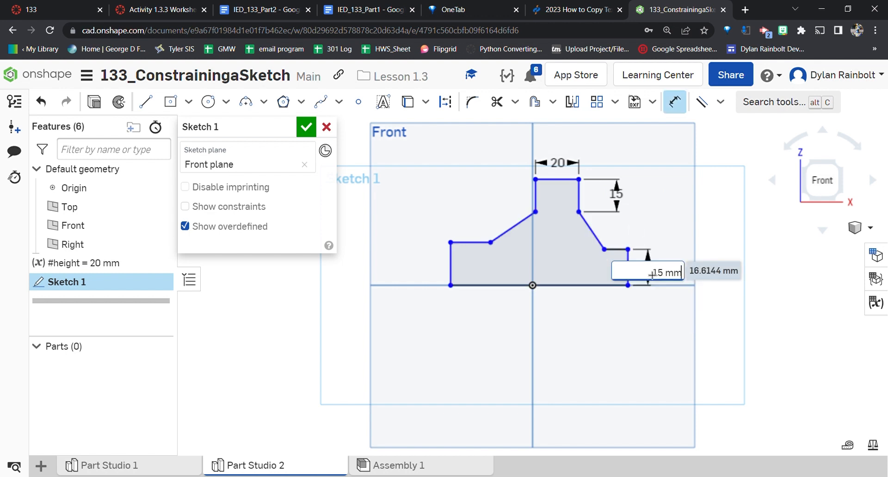
key(Return)
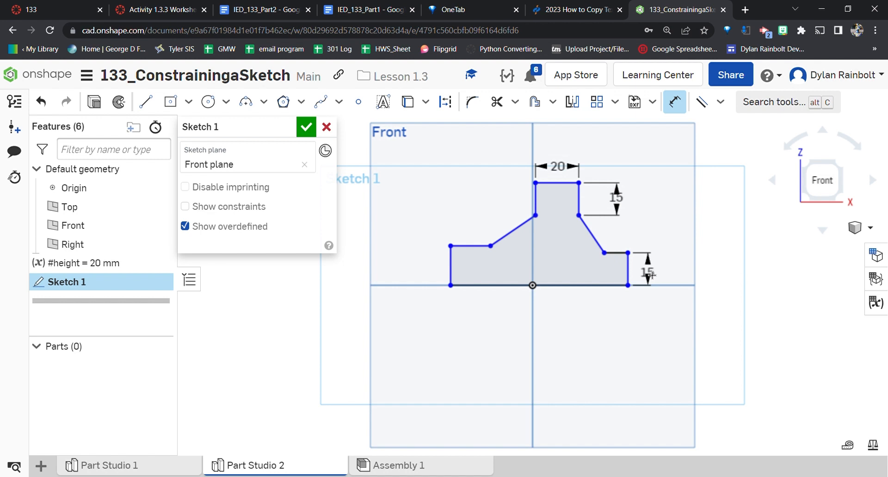
Dimension the profile's overall height between the base line and the top line at 45 mm.
click(562, 291)
click(557, 183)
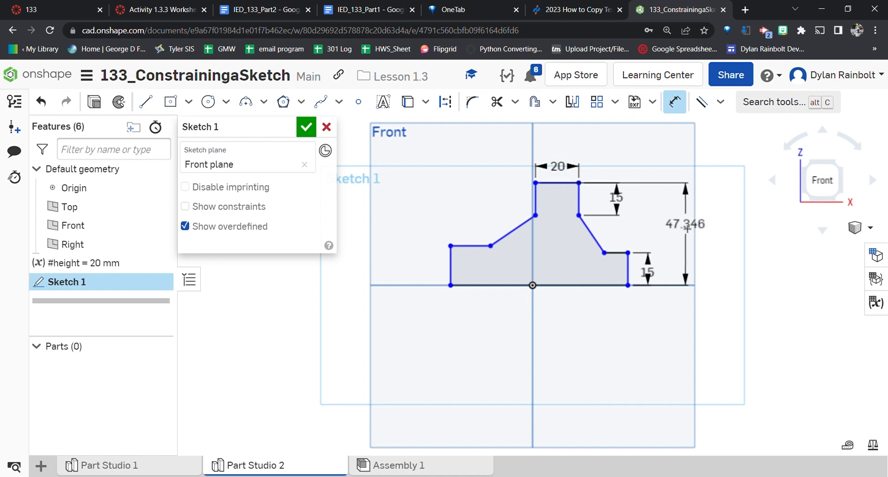
click(683, 229)
text(45)
key(Return)
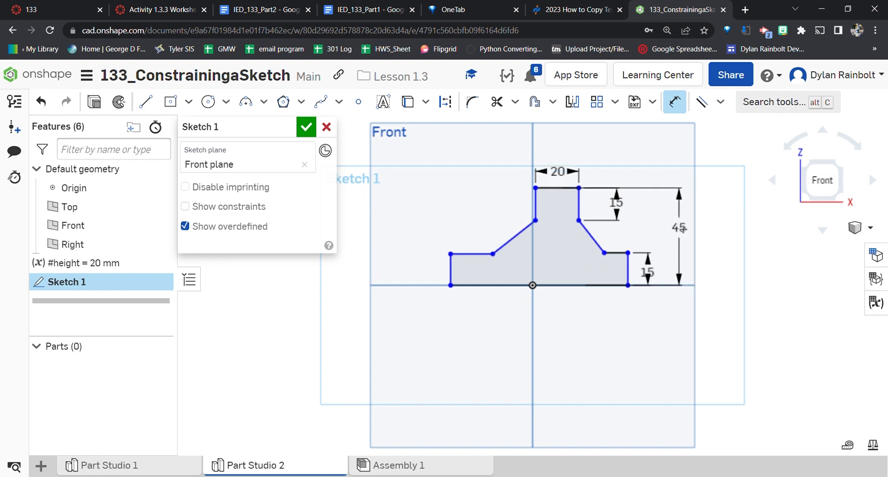
key(Escape)
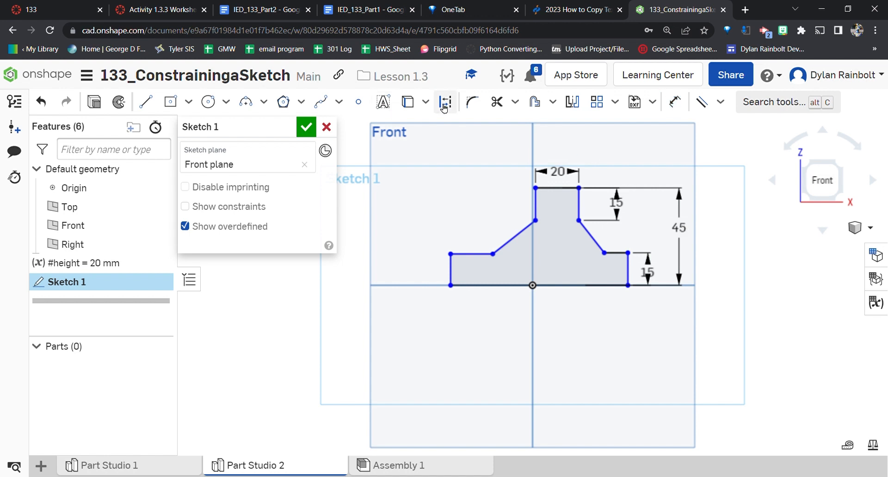
Draw a construction line from the midpoint of the profile's top line to the origin.
click(152, 102)
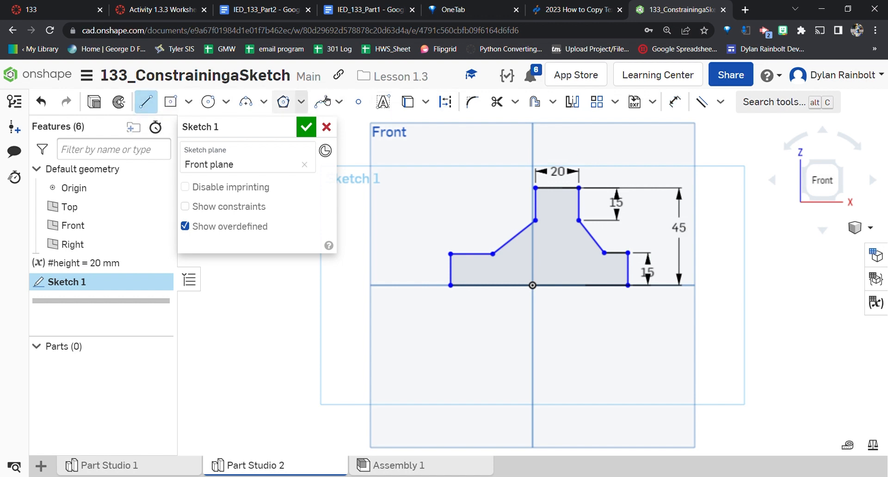
click(446, 105)
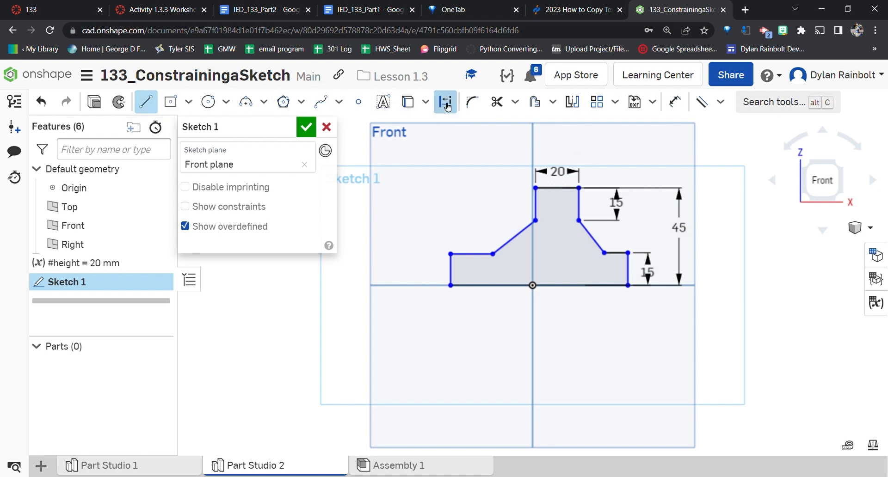
click(558, 188)
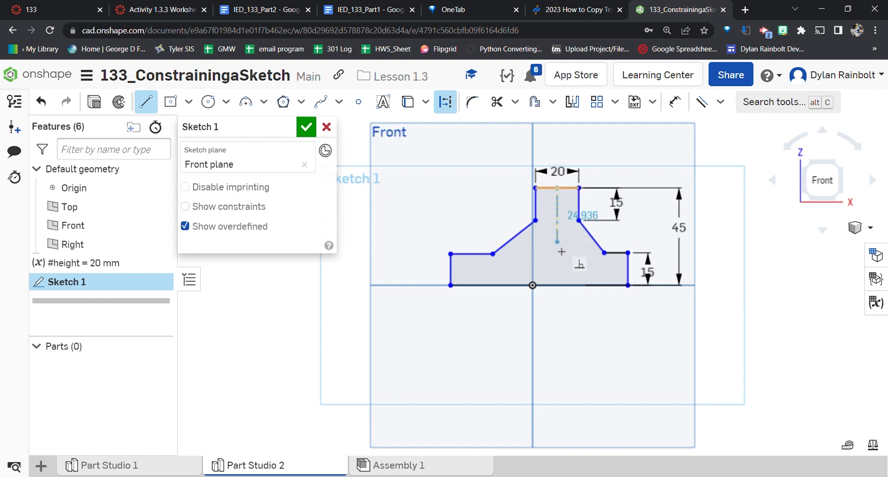
click(537, 289)
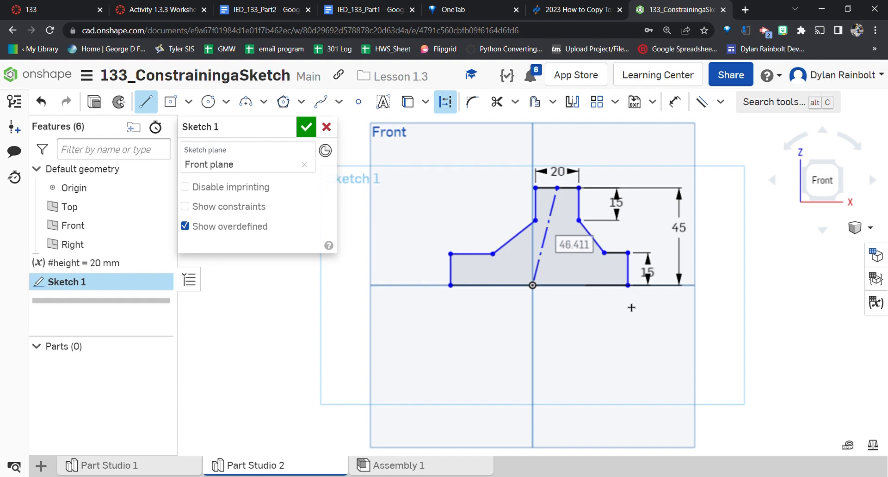
Apply a Vertical constraint to the construction line between the top line's midpoint and the origin.
click(724, 108)
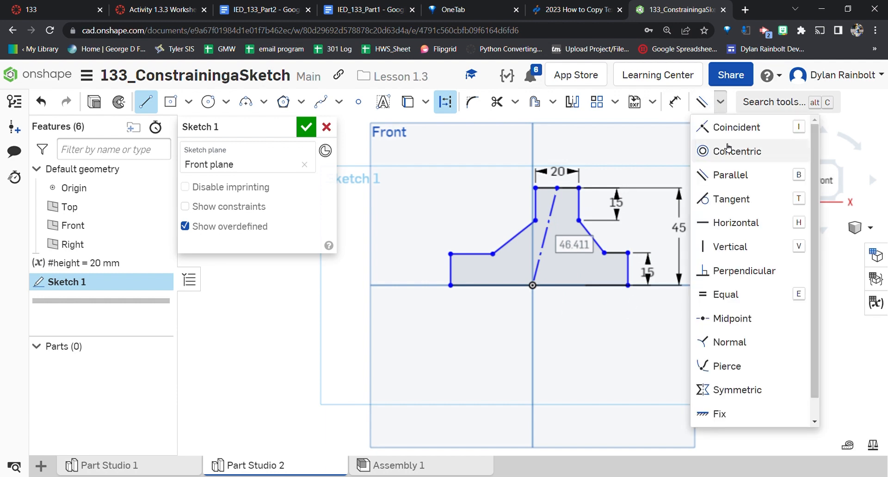
click(736, 248)
click(545, 233)
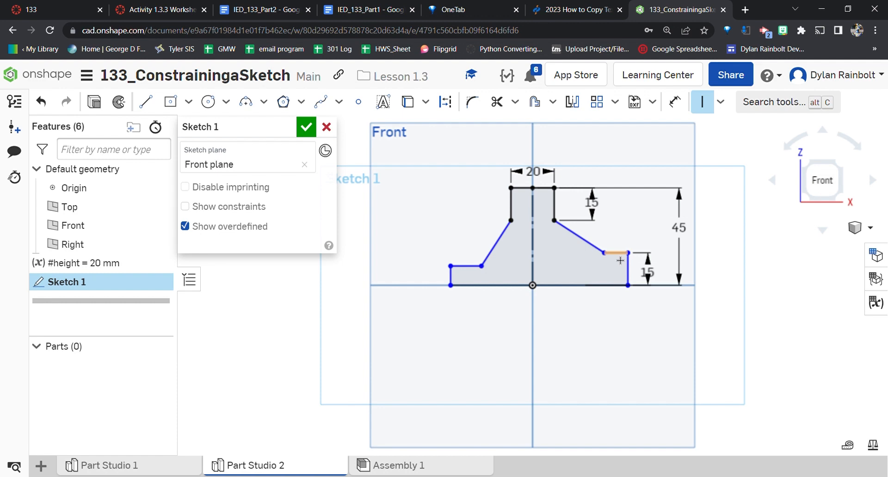
Apply an Equal constraint between the short vertical lines at the two ends of the base.
click(719, 102)
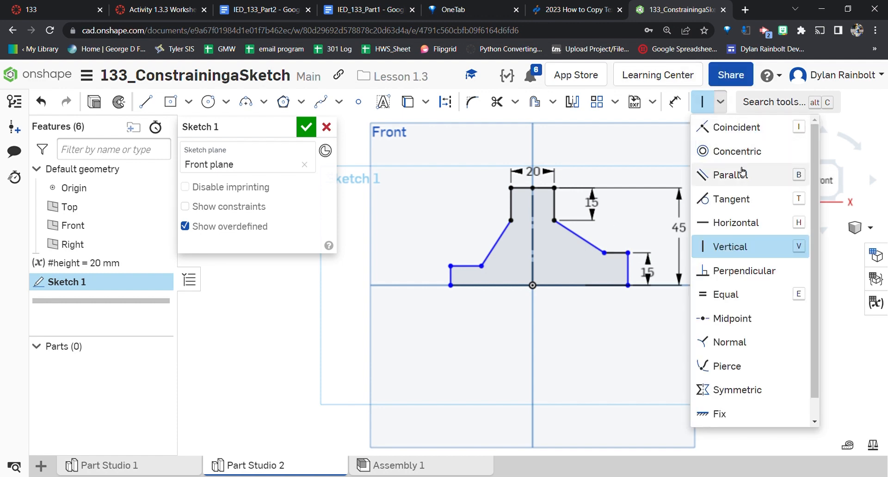
click(758, 295)
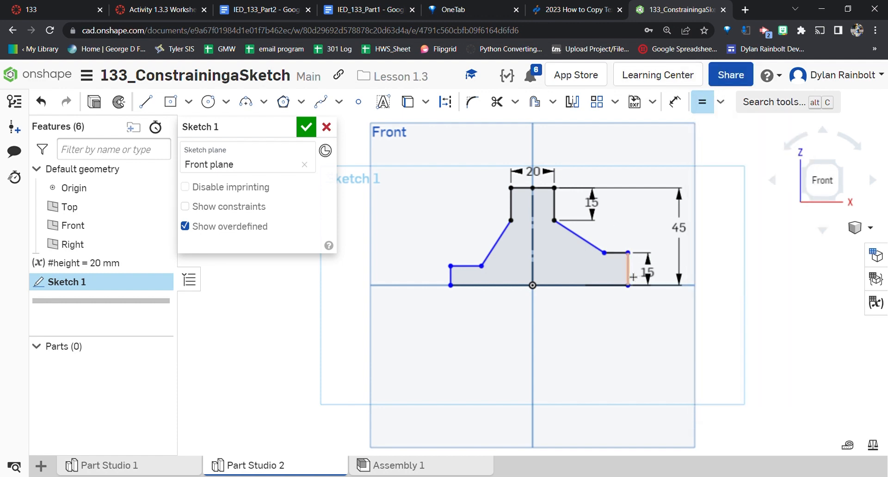
click(628, 270)
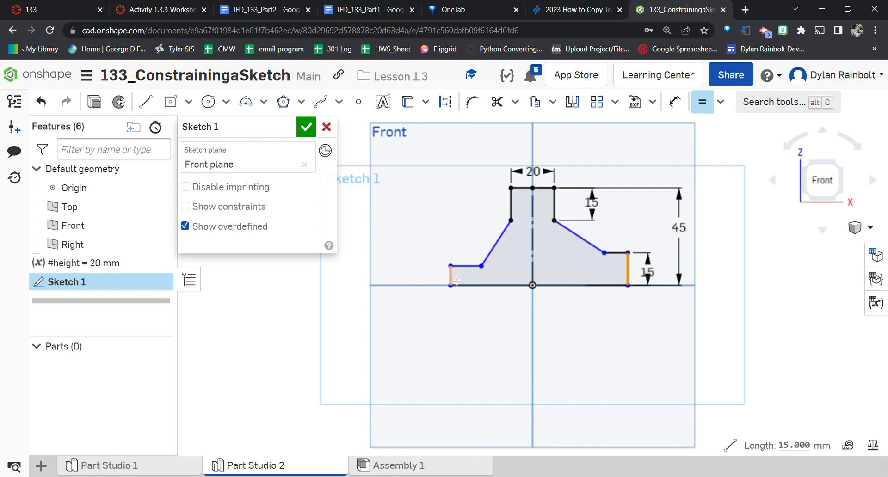
click(457, 280)
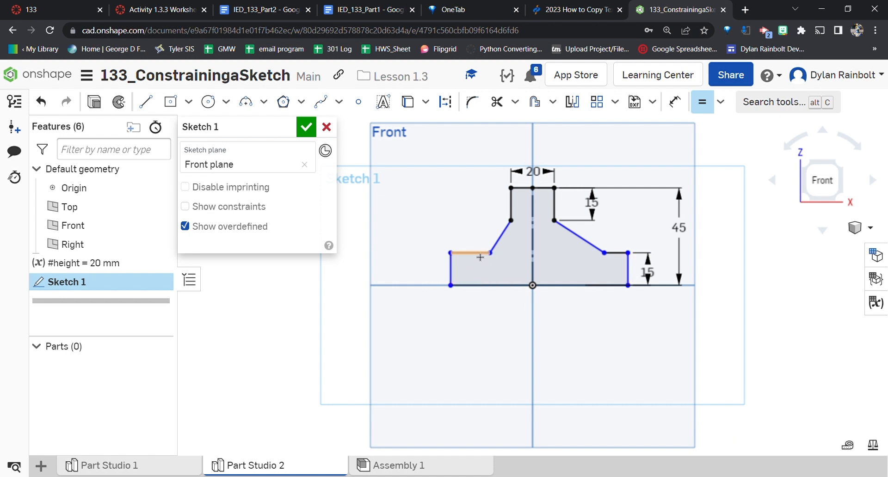
Apply an Equal constraint between the two horizontal shoulder lines on either side of the upper block.
scroll(481, 258, up, 3)
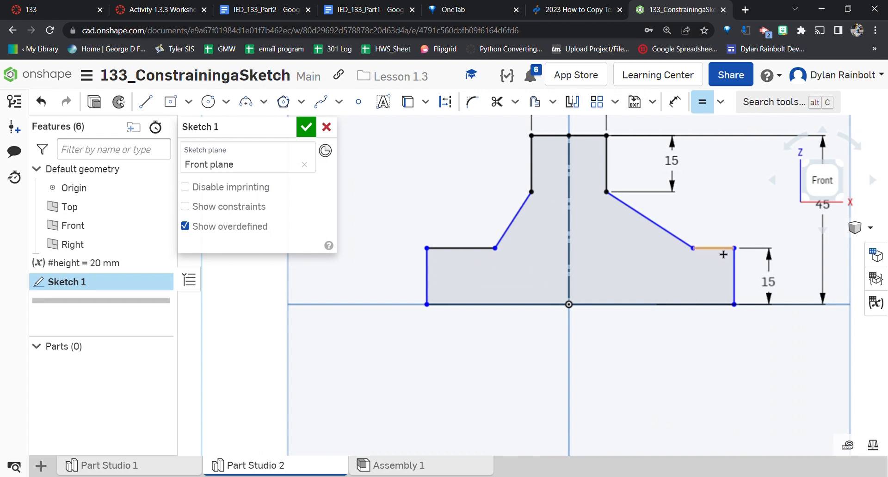
click(723, 255)
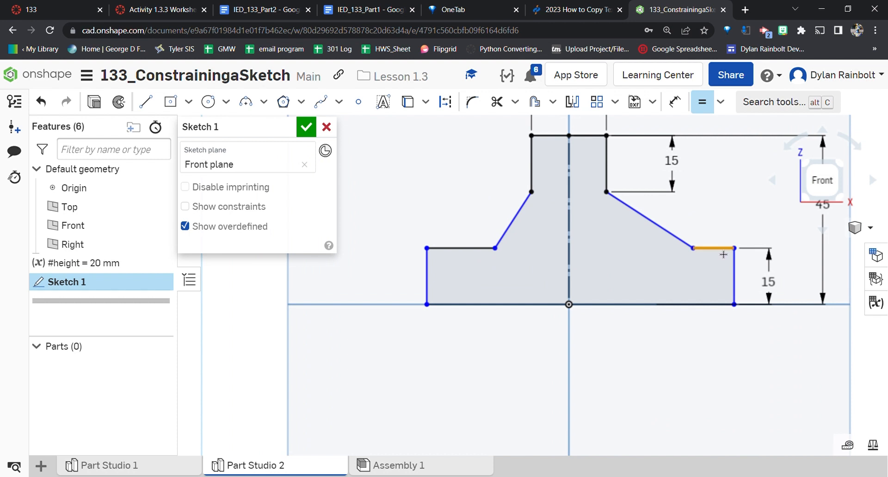
click(469, 252)
scroll(655, 302, down, 3)
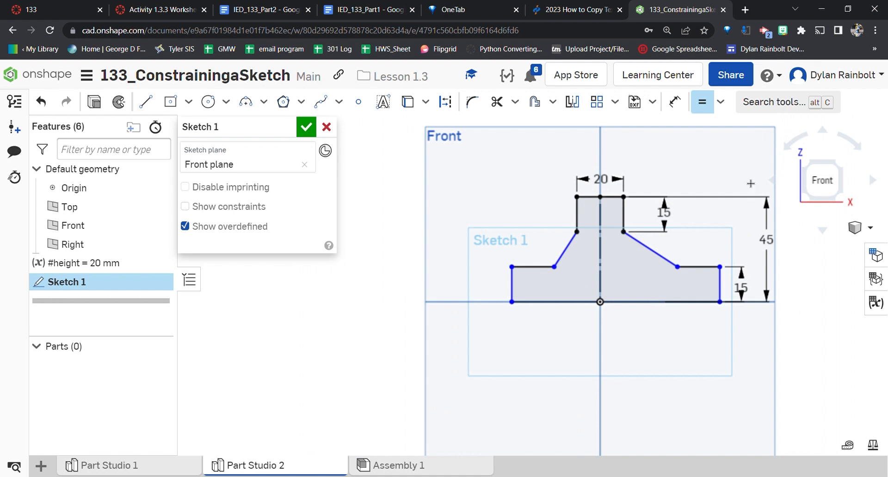
click(724, 288)
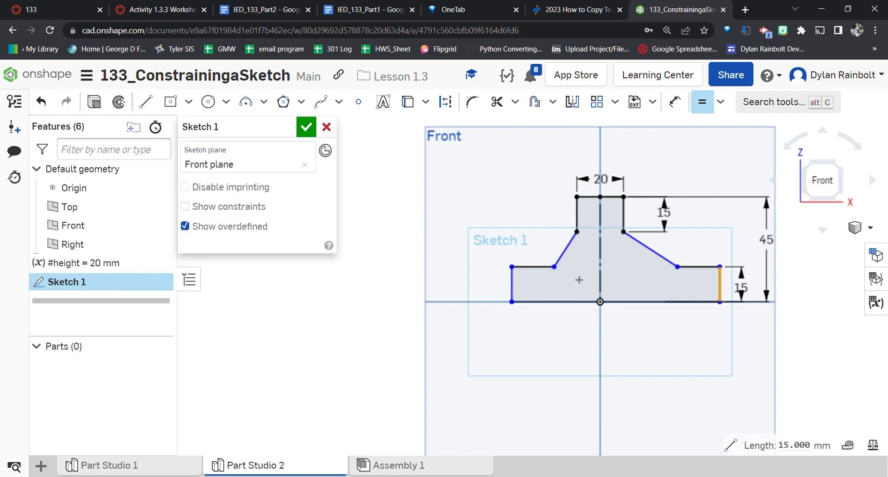
key(Escape)
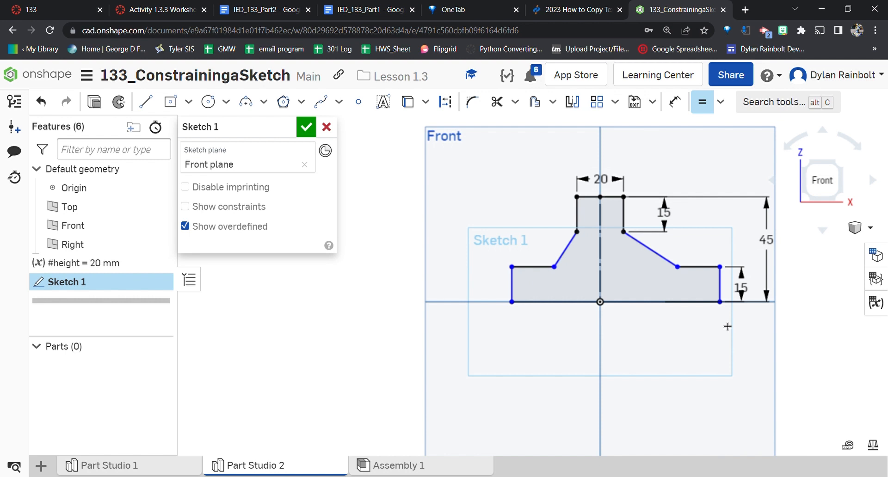
Dimension the length of the profile's base line at 100 mm.
key(d)
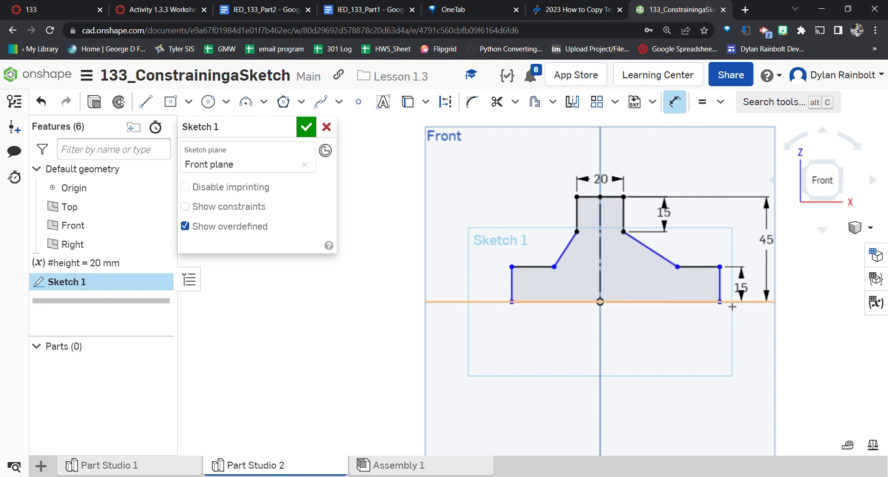
click(717, 302)
click(635, 341)
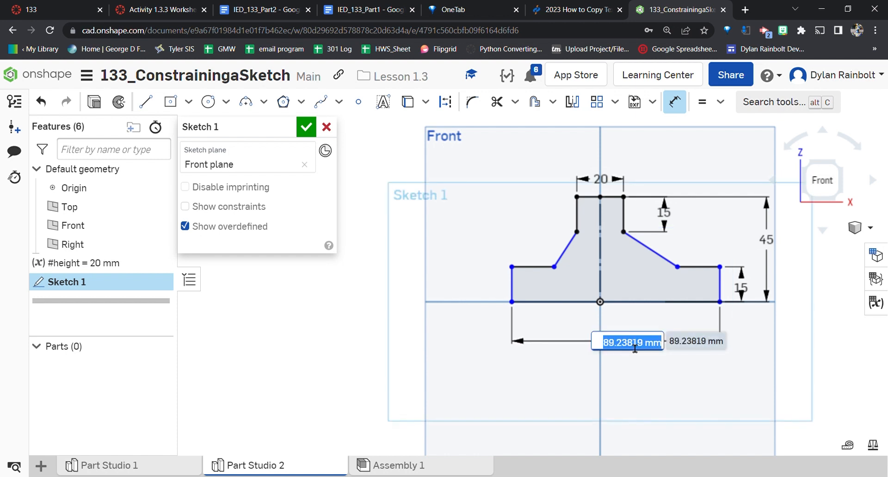
text(100)
key(Return)
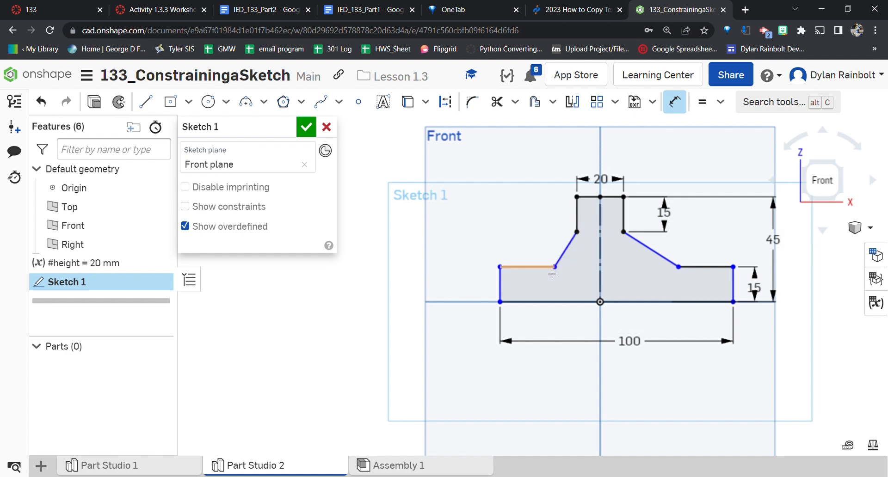
key(Escape)
Dimension the angle between the left slanted line and its adjoining shoulder line, entering 180-45 degrees.
key(d)
click(565, 250)
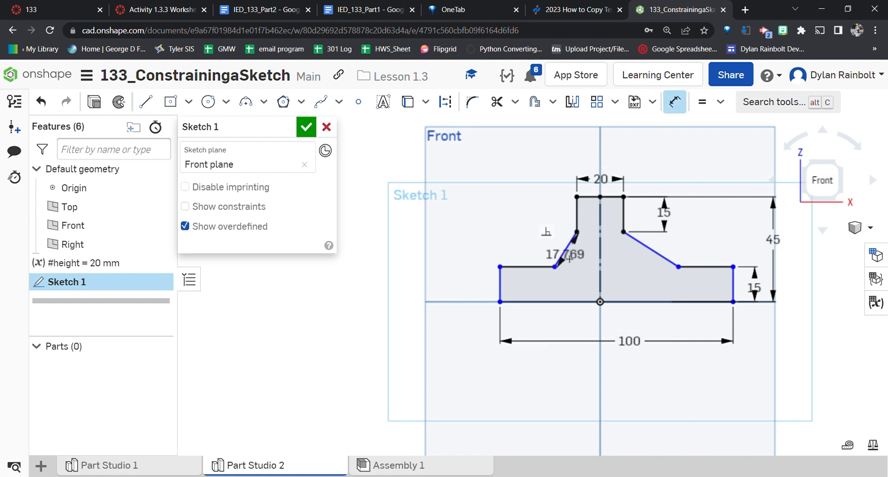
drag(533, 265, 536, 255)
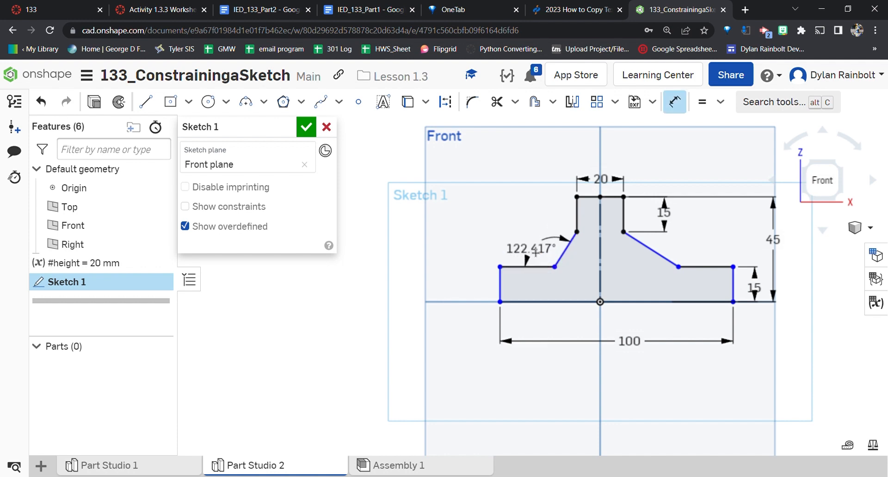
double_click(536, 253)
text(18)
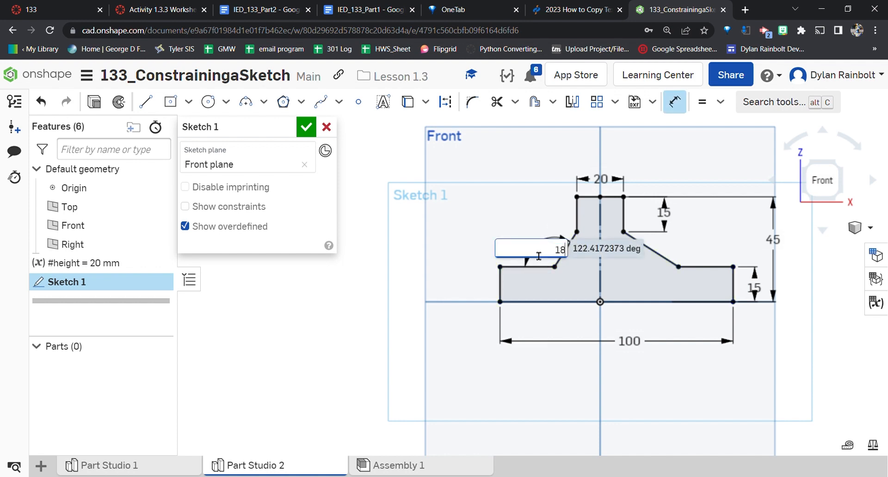
text(0-45)
key(Return)
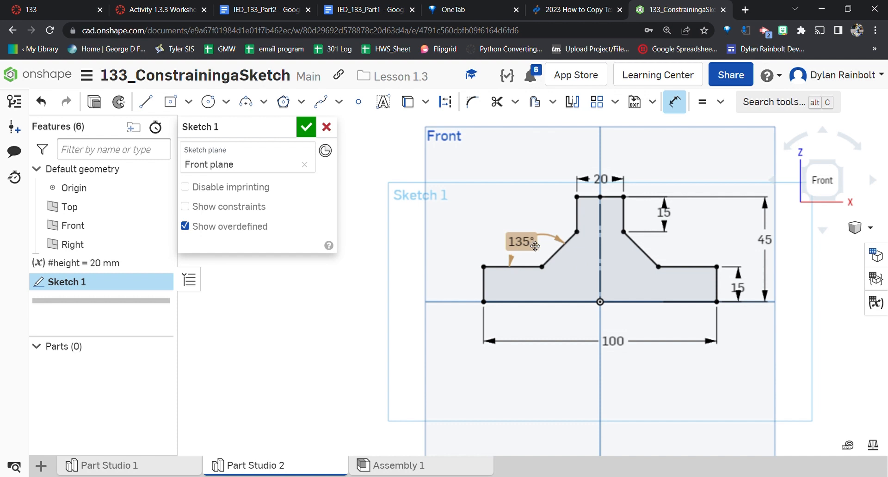
scroll(611, 319, down, 1)
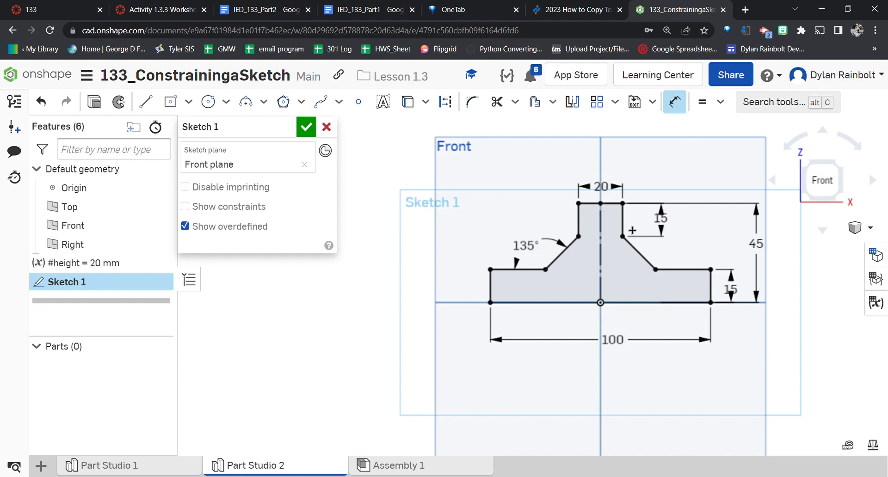
key(Escape)
Test whether the upper block's corner can still be moved, and examine the profile's dimensions and constraints.
mouse_move(623, 203)
mouse_down()
mouse_move(667, 234)
mouse_move(624, 204)
mouse_up()
click(456, 380)
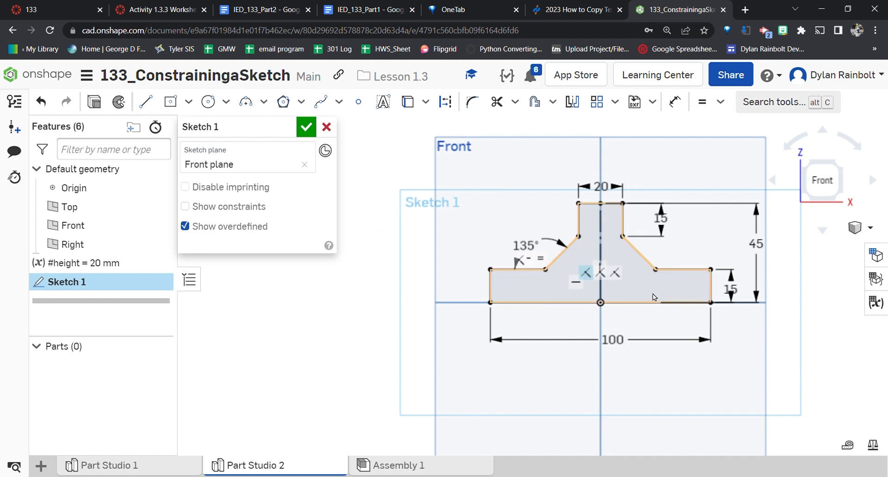
scroll(473, 303, down, 3)
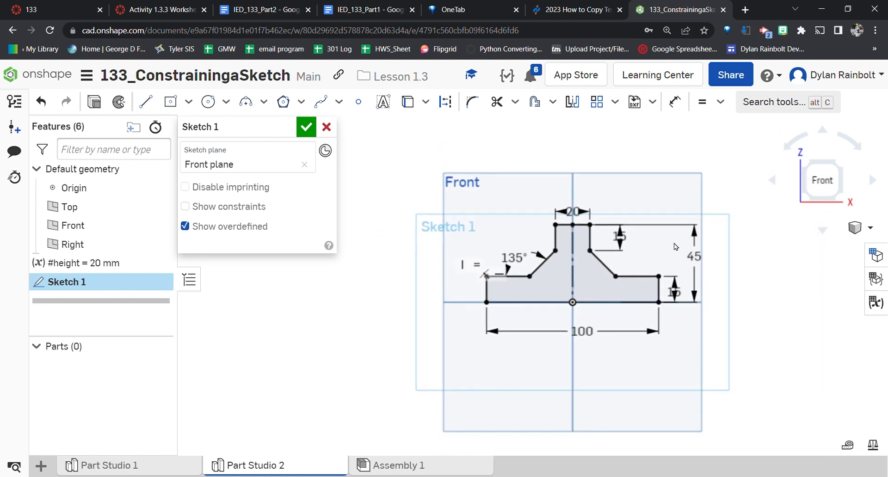
scroll(604, 272, up, 2)
scroll(604, 274, up, 3)
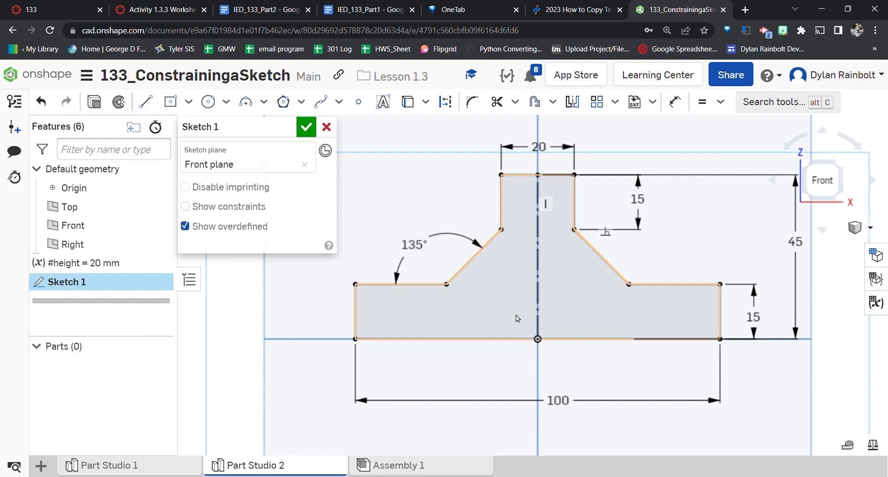
scroll(522, 303, down, 1)
scroll(521, 304, down, 1)
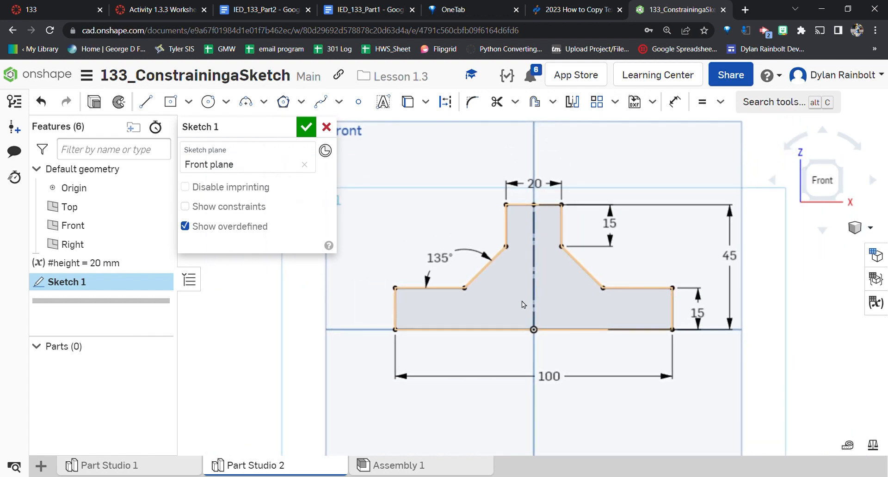
scroll(522, 301, down, 1)
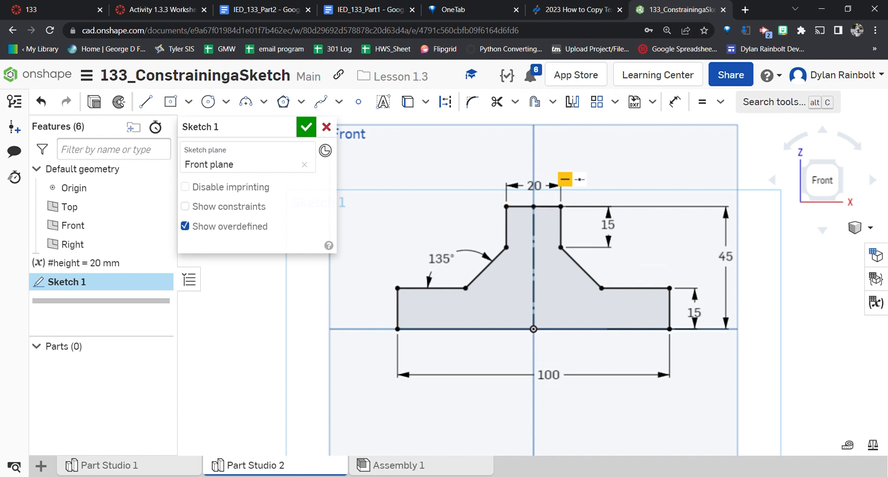
click(657, 455)
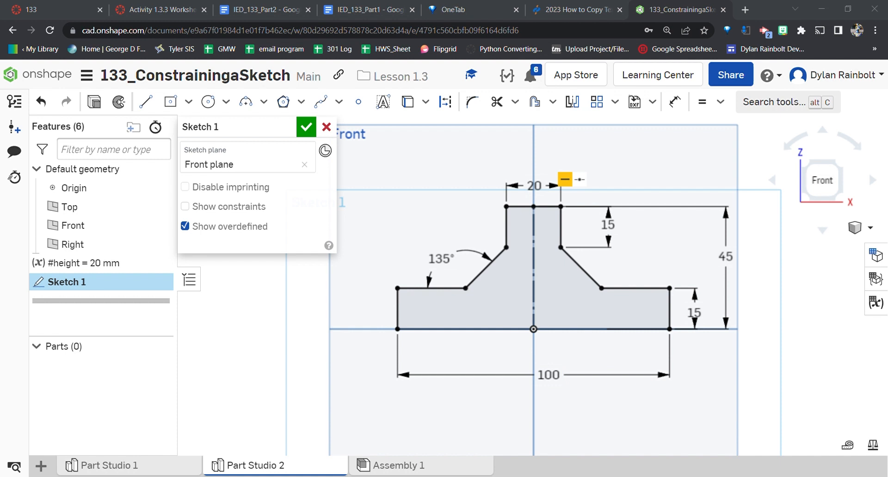
click(241, 312)
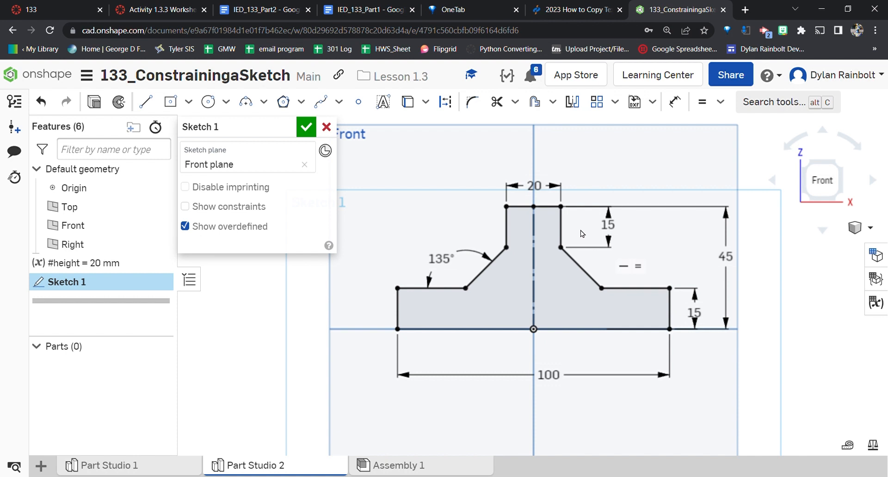